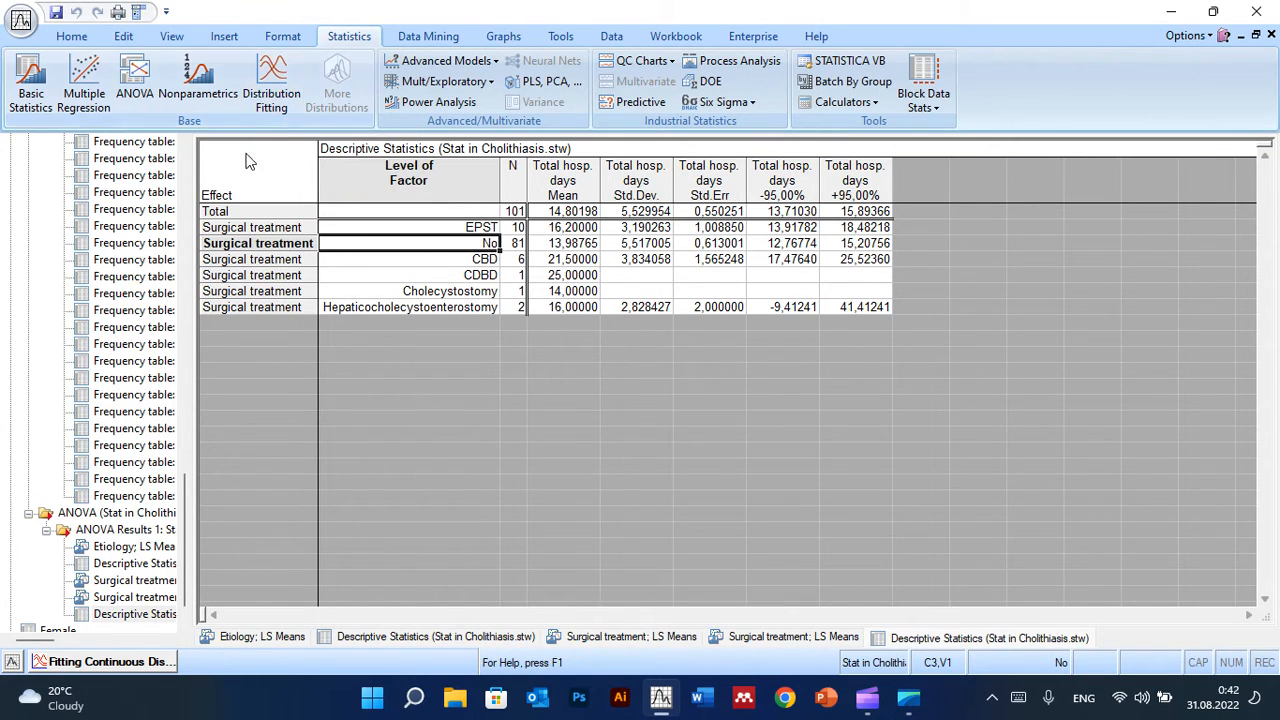
- Collapse the Stat results in the workbook tree and display the Stat spreadsheet with no cells selected
{"action": "scroll", "coordinate": [100, 236], "scroll_direction": "up", "scroll_amount": 3}
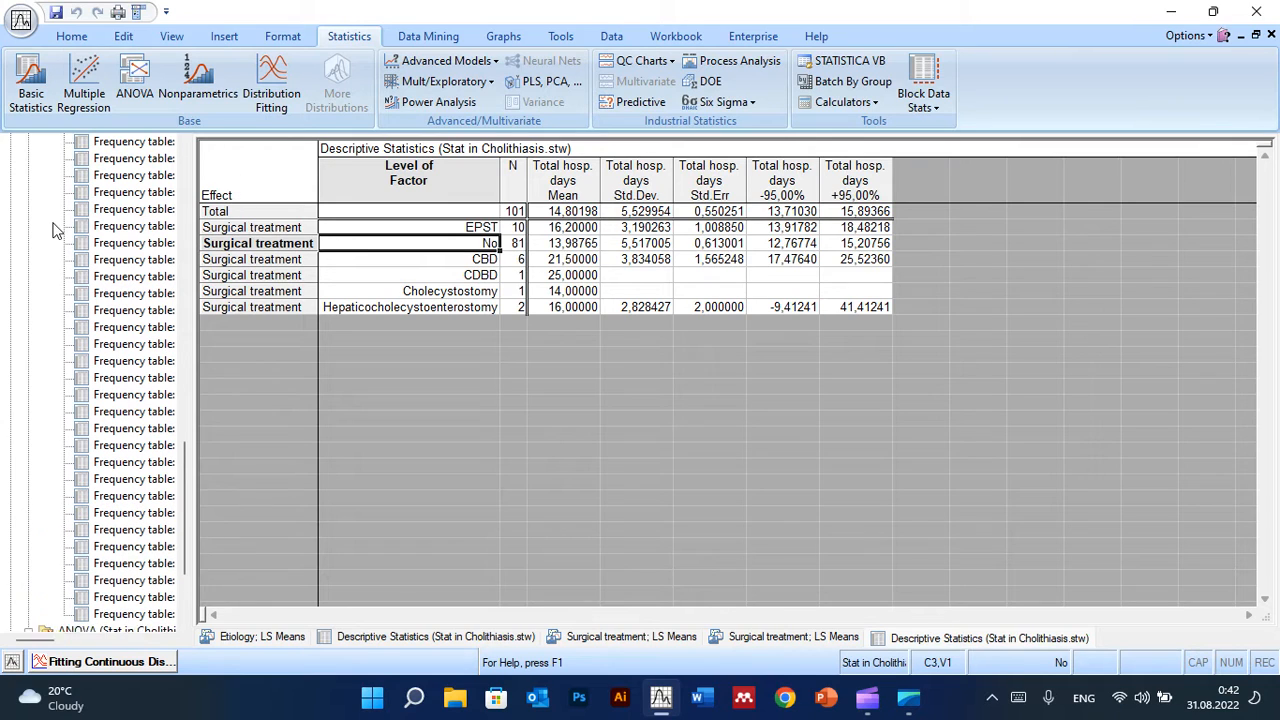
{"action": "scroll", "coordinate": [46, 222], "scroll_direction": "up", "scroll_amount": 3}
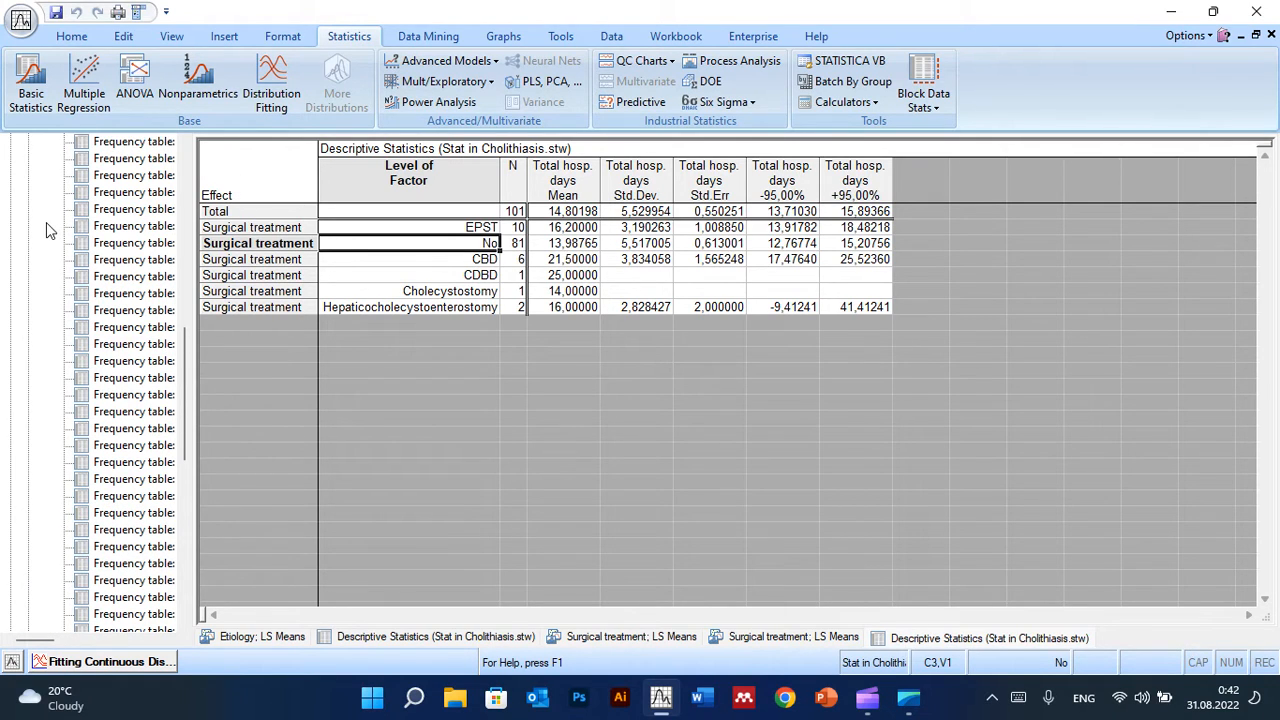
{"action": "scroll", "coordinate": [38, 231], "scroll_direction": "up", "scroll_amount": 3}
{"action": "scroll", "coordinate": [30, 232], "scroll_direction": "up", "scroll_amount": 4}
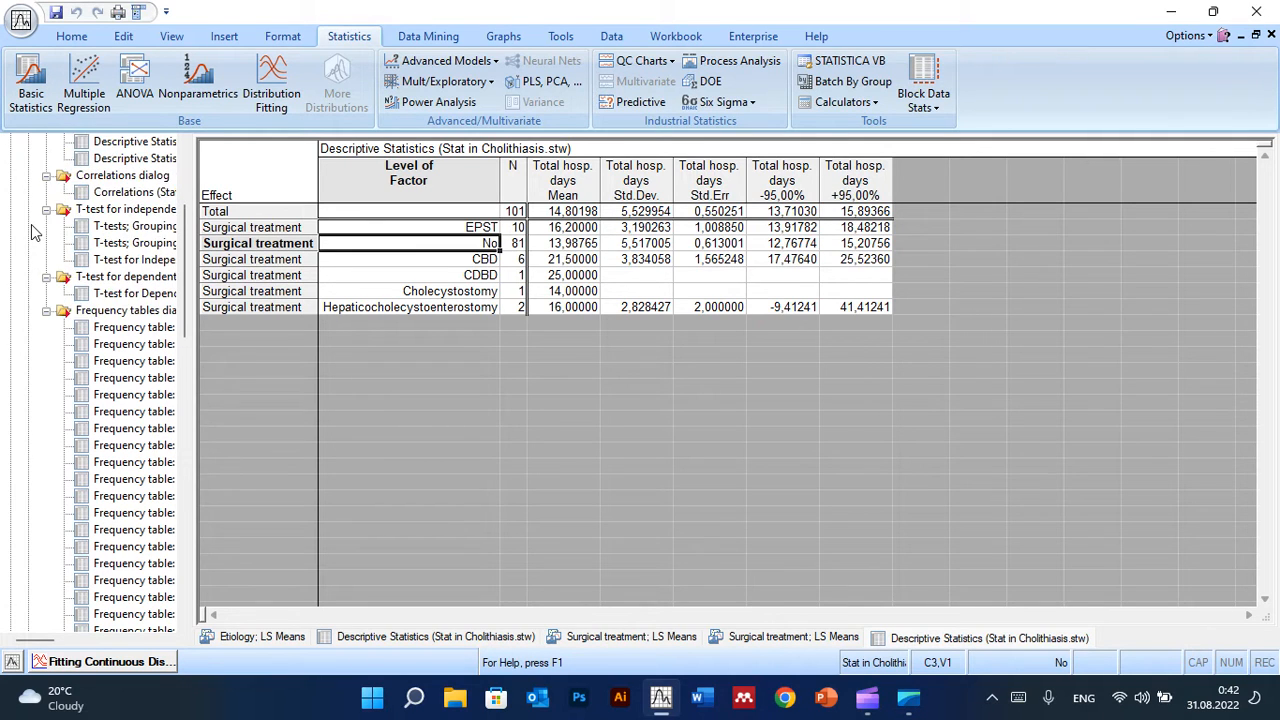
{"action": "scroll", "coordinate": [30, 232], "scroll_direction": "up", "scroll_amount": 2}
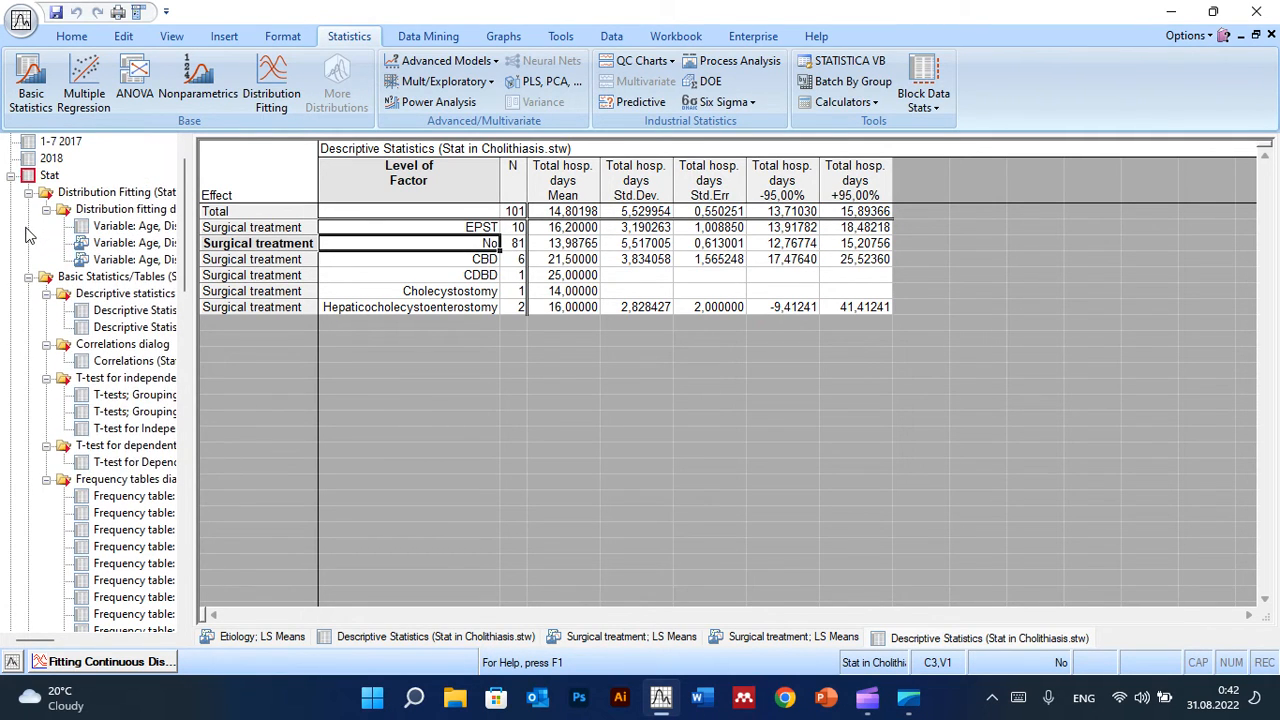
{"action": "left_click", "coordinate": [28, 227]}
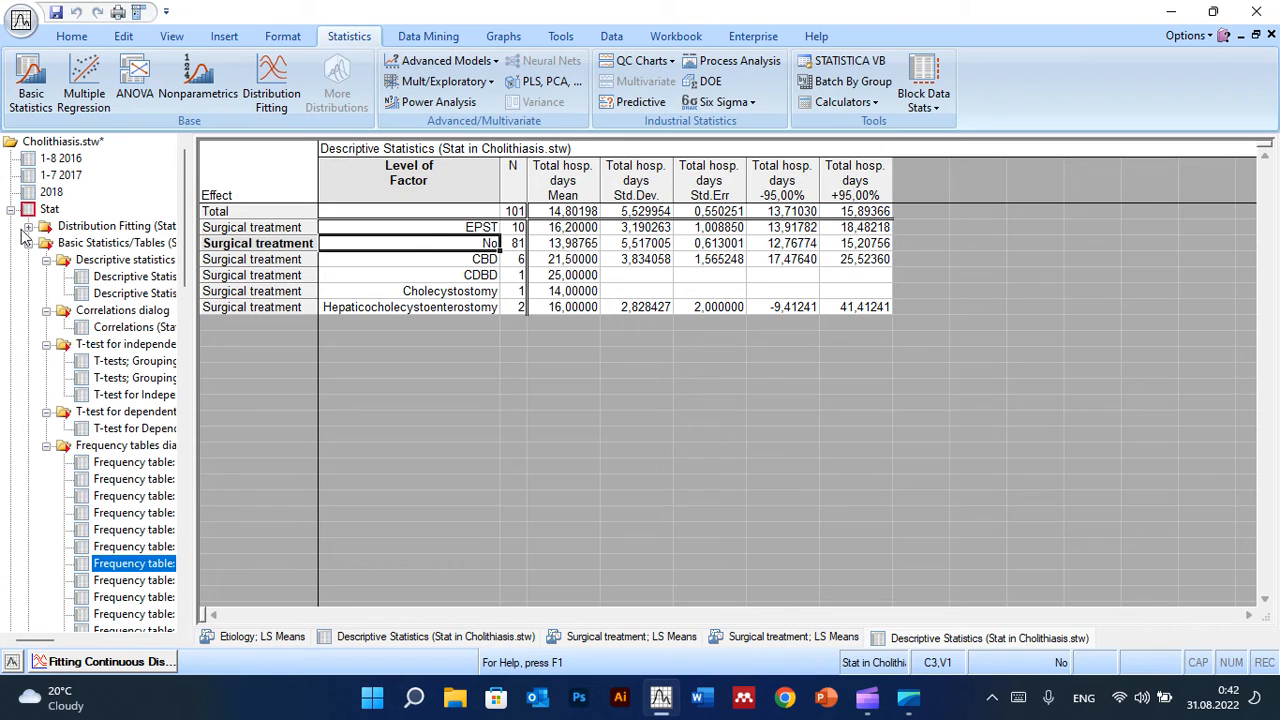
{"action": "left_click", "coordinate": [9, 211]}
{"action": "left_click", "coordinate": [46, 210]}
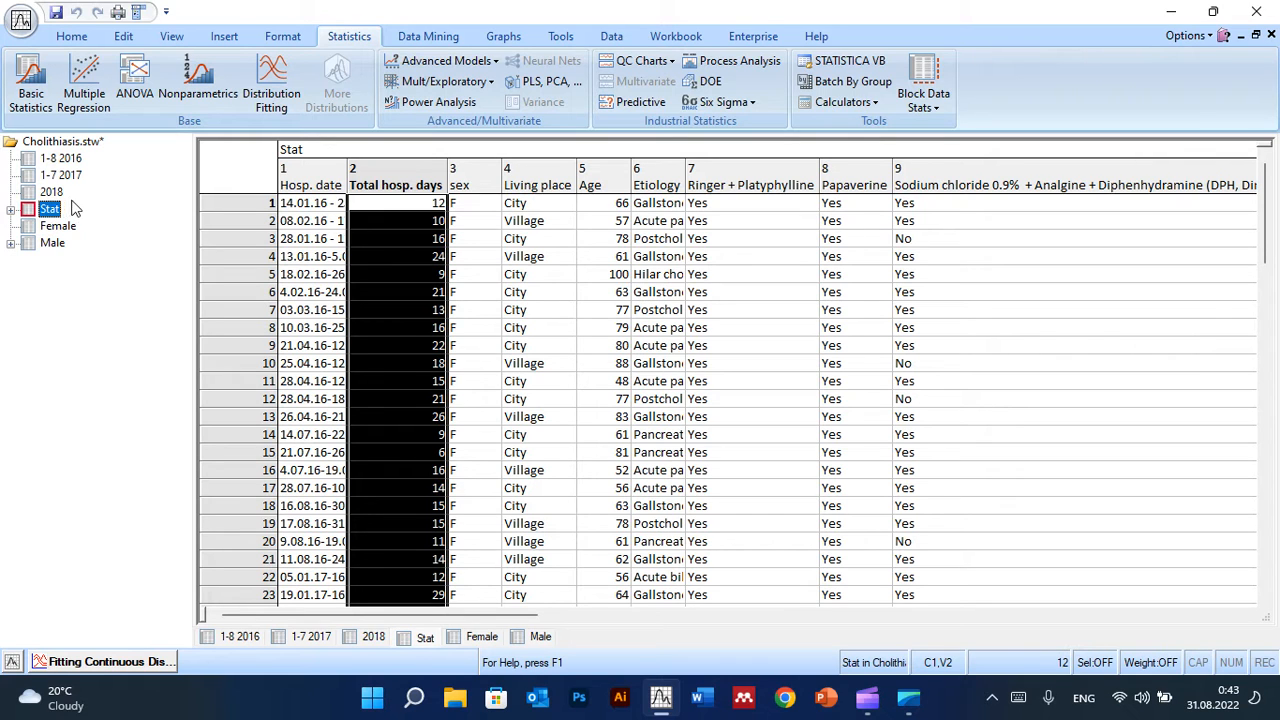
{"action": "left_click", "coordinate": [240, 178]}
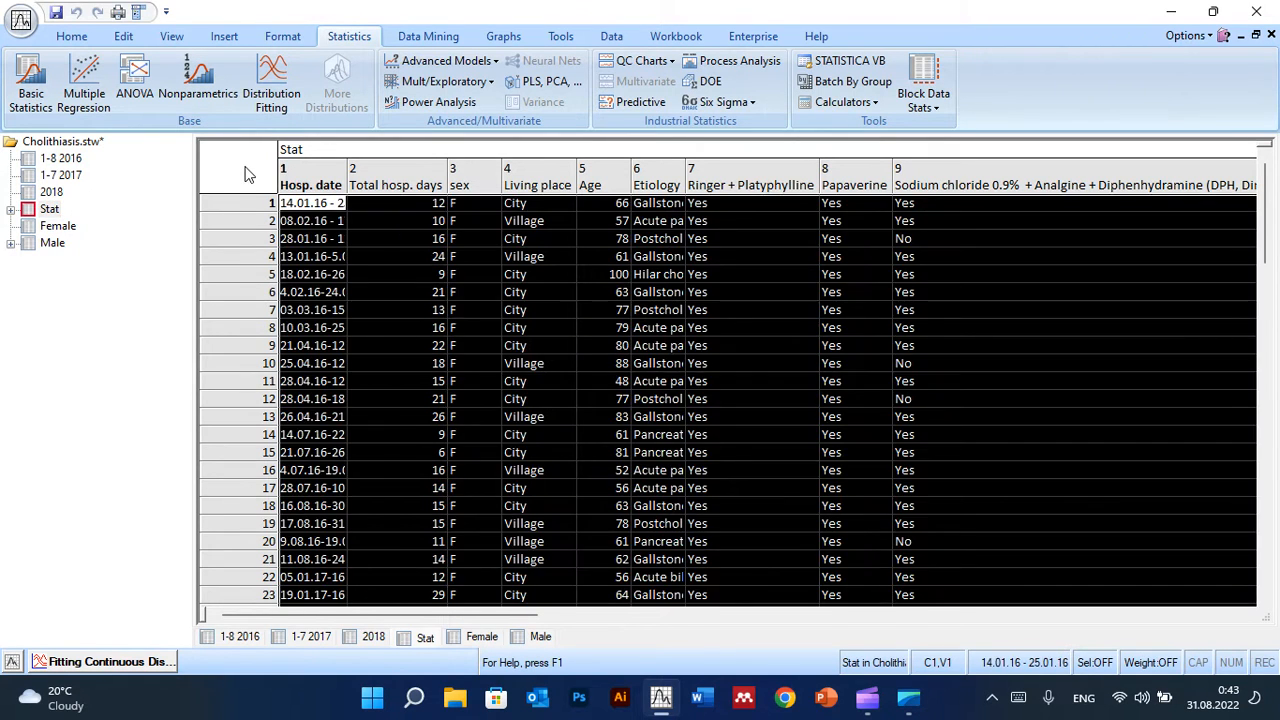
{"action": "left_click", "coordinate": [241, 170]}
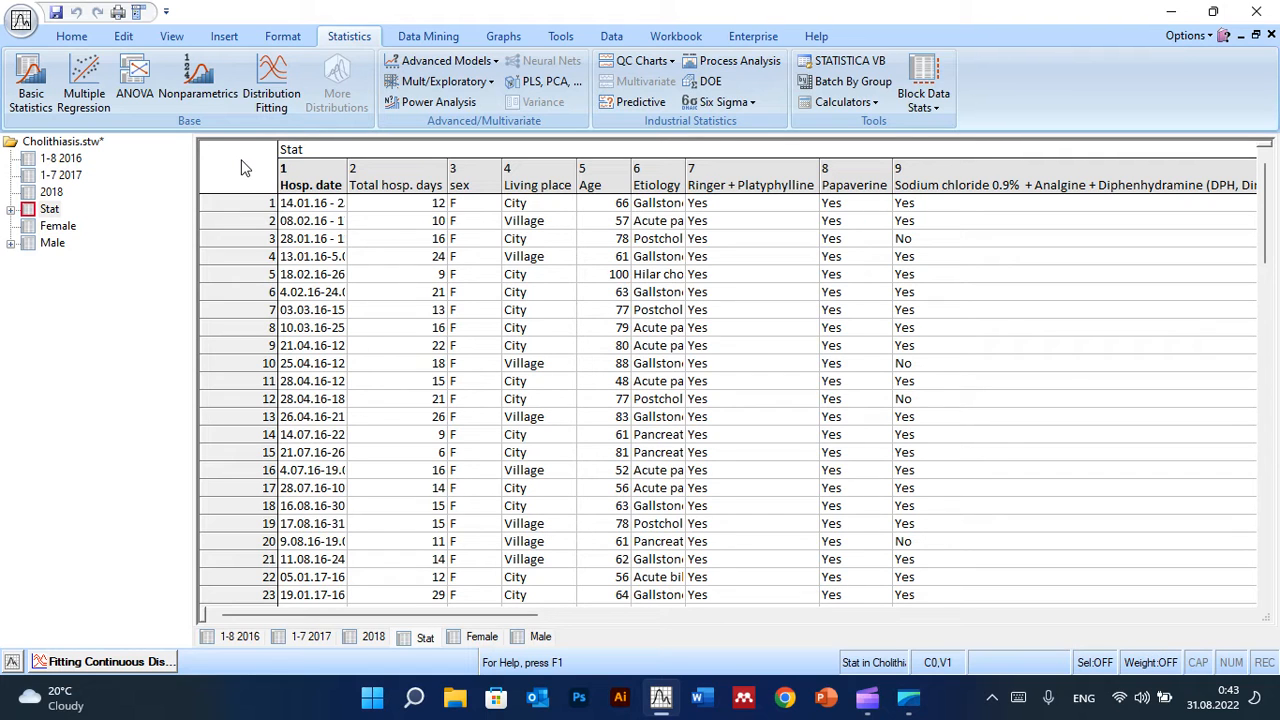
- Compute a nonparametric Spearman rank R correlation as a square matrix for all appropriate variables (2, 5, 17-35)
{"action": "left_click", "coordinate": [196, 72]}
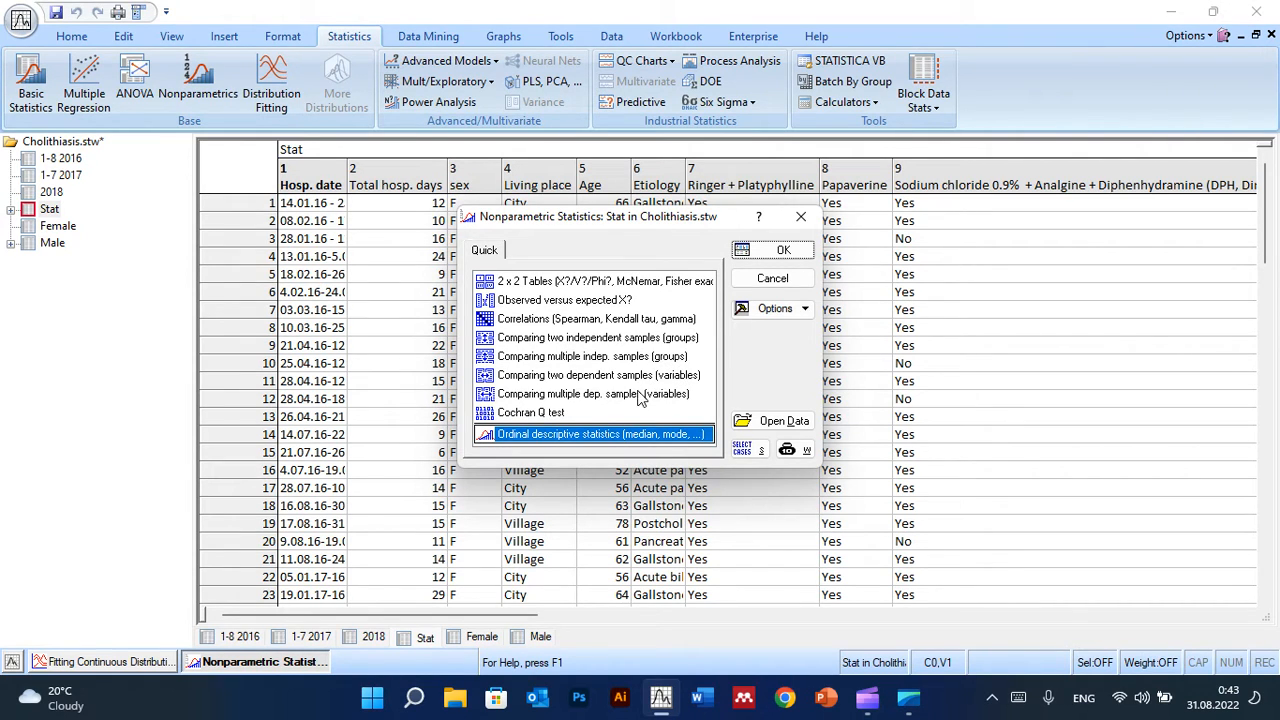
{"action": "left_click", "coordinate": [604, 320]}
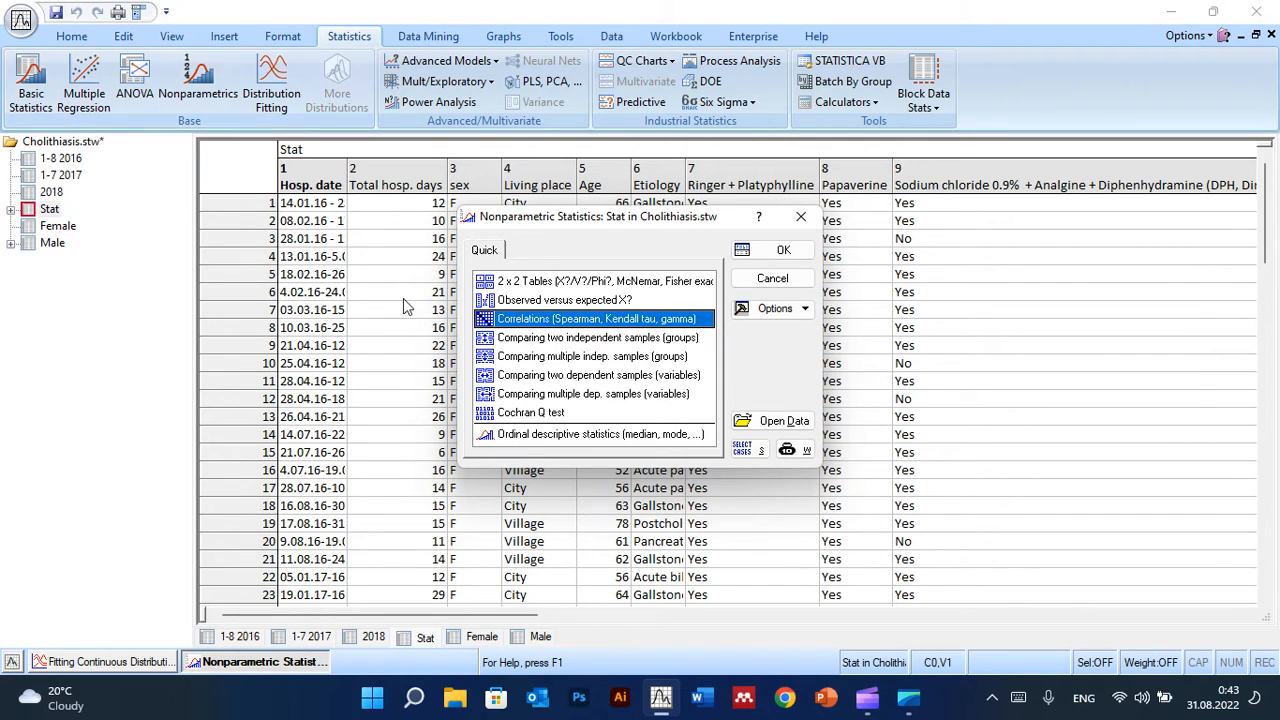
{"action": "left_click", "coordinate": [755, 257]}
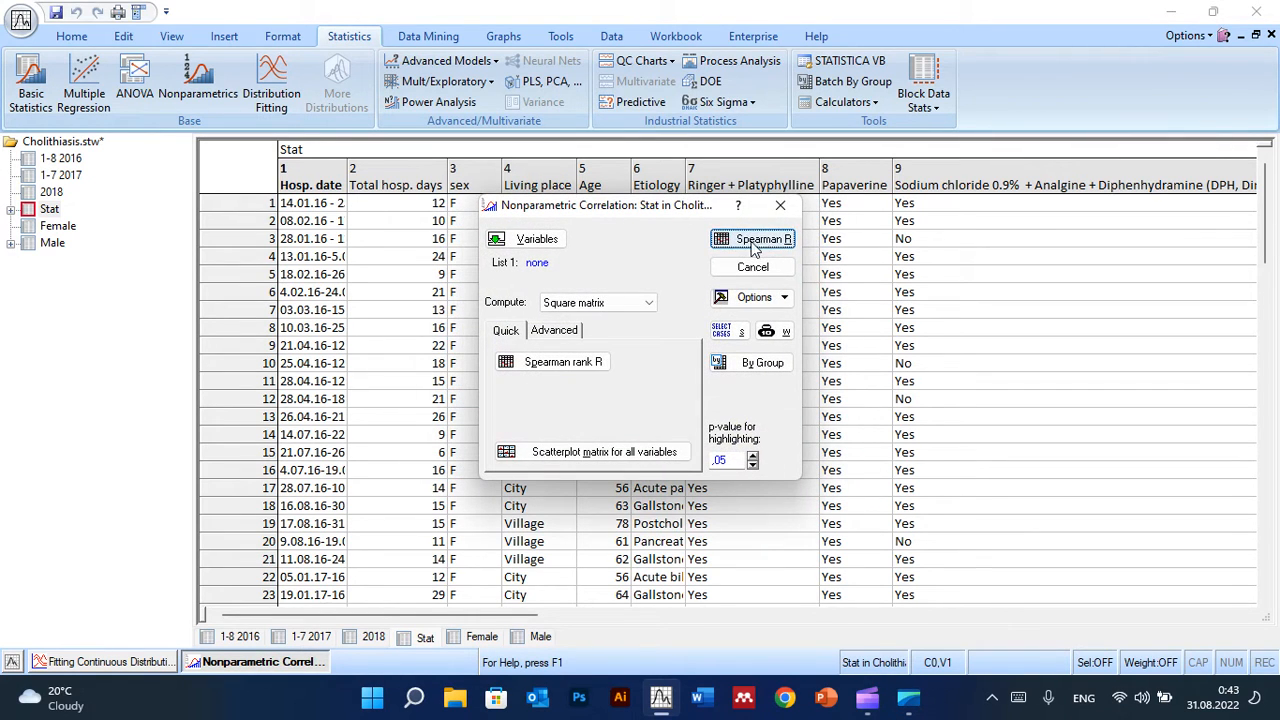
{"action": "left_click", "coordinate": [530, 240]}
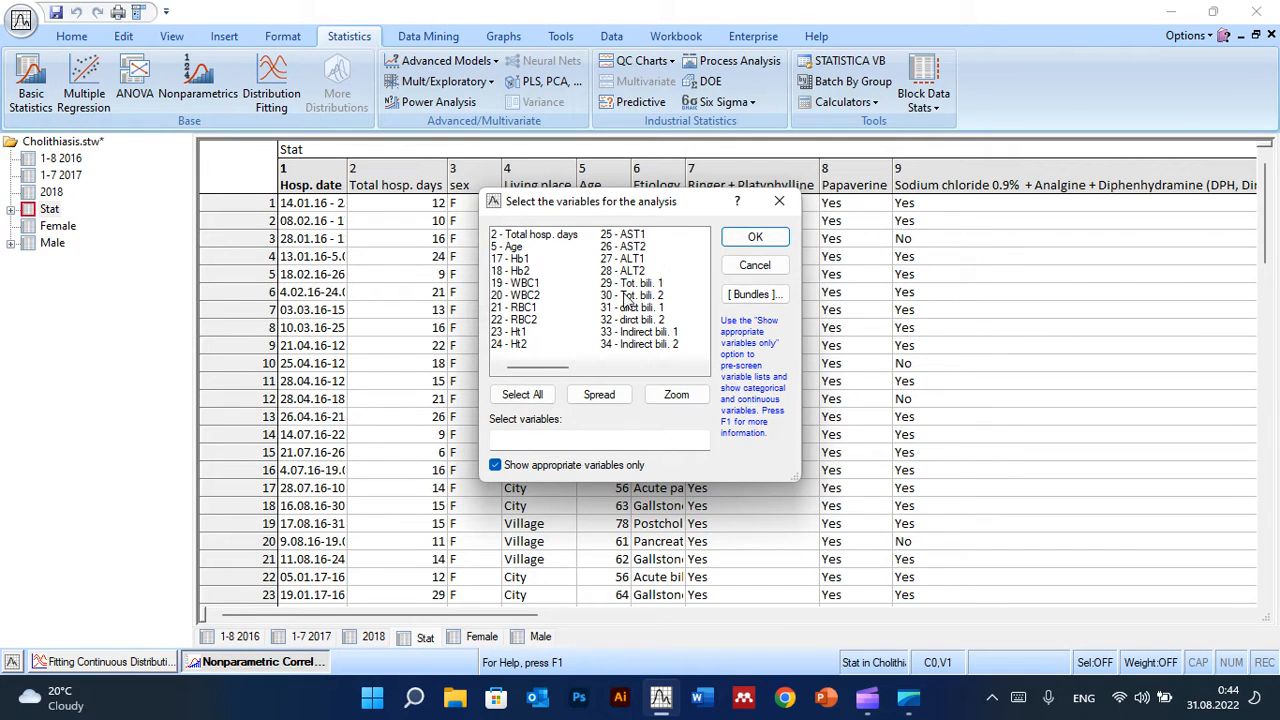
{"action": "left_click", "coordinate": [520, 395]}
{"action": "left_click", "coordinate": [755, 237]}
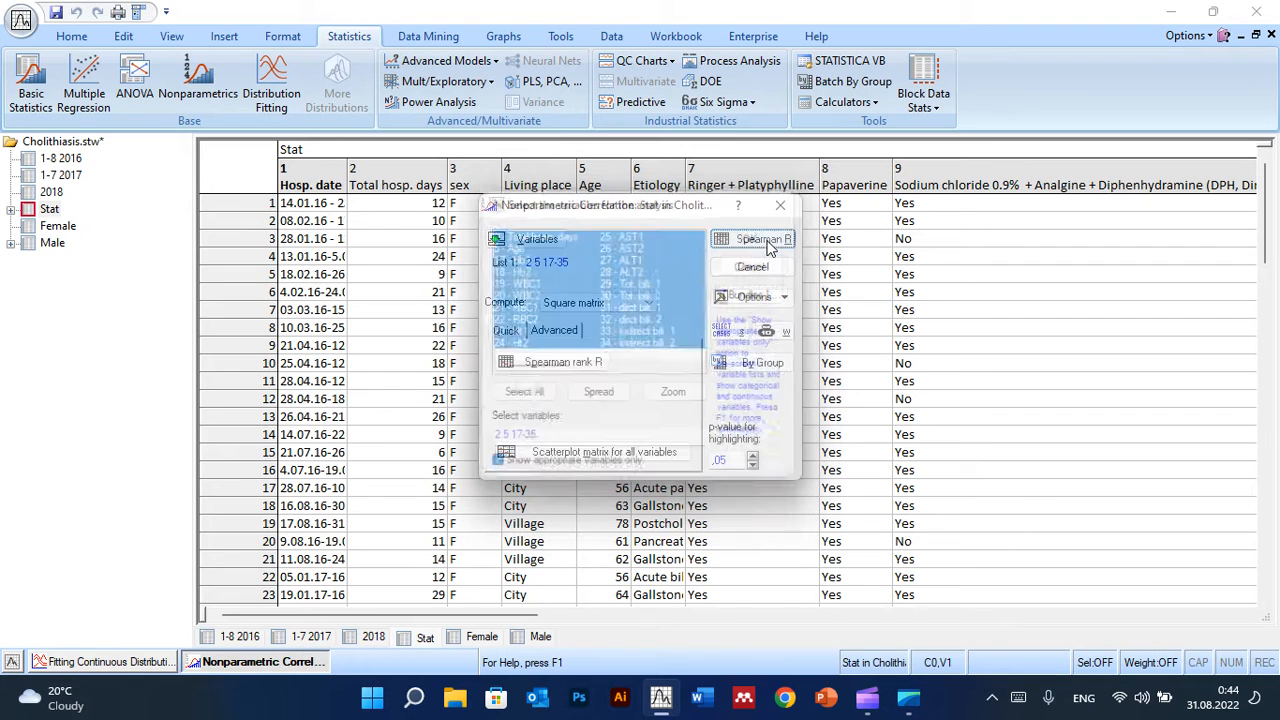
{"action": "left_click", "coordinate": [563, 363]}
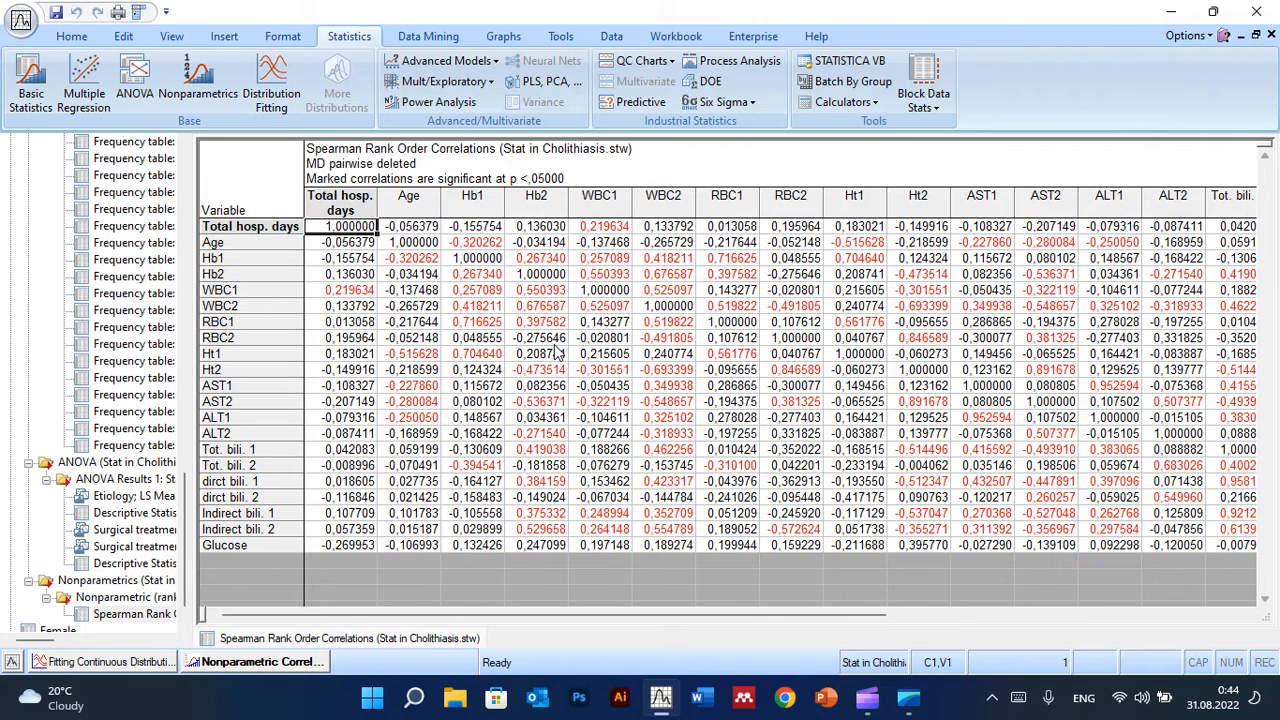
- Examine the marked correlations of WBC1 with total hospital days and with Hb1 in the Spearman matrix
{"action": "left_click", "coordinate": [610, 228]}
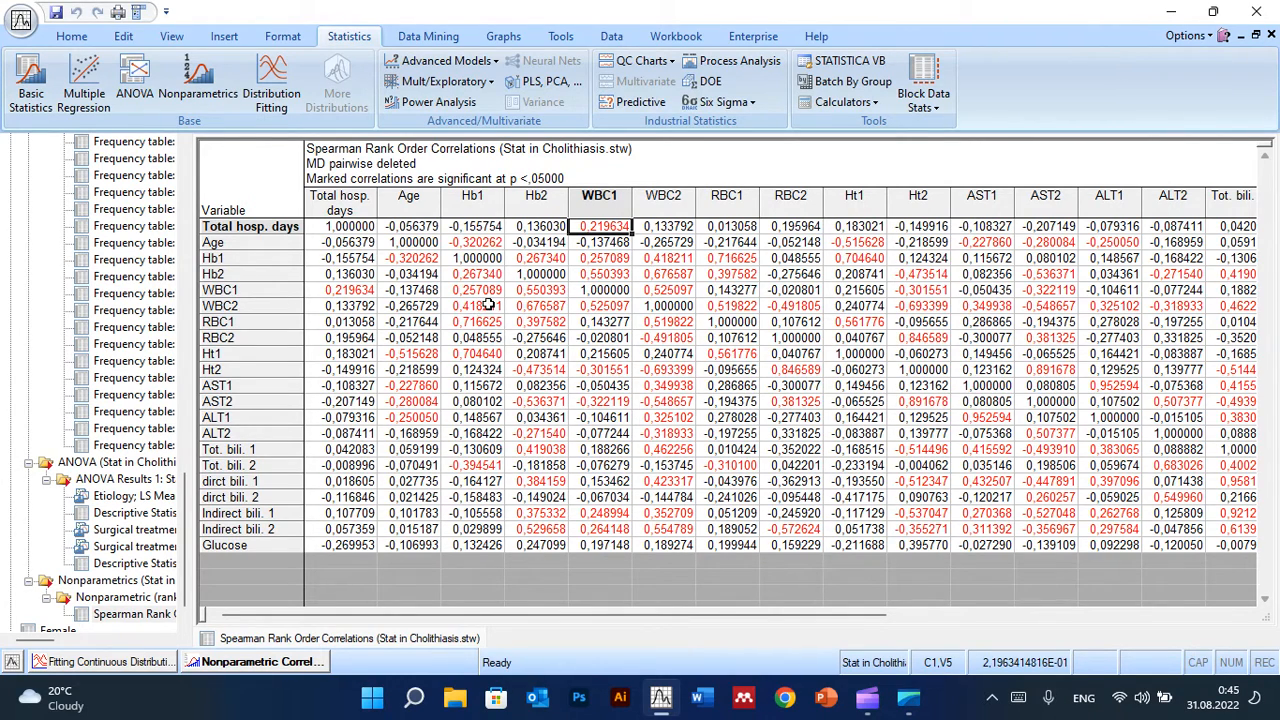
{"action": "scroll", "coordinate": [590, 350], "scroll_direction": "down", "scroll_amount": 3}
{"action": "scroll", "coordinate": [530, 328], "scroll_direction": "up", "scroll_amount": 3}
{"action": "left_click", "coordinate": [590, 259]}
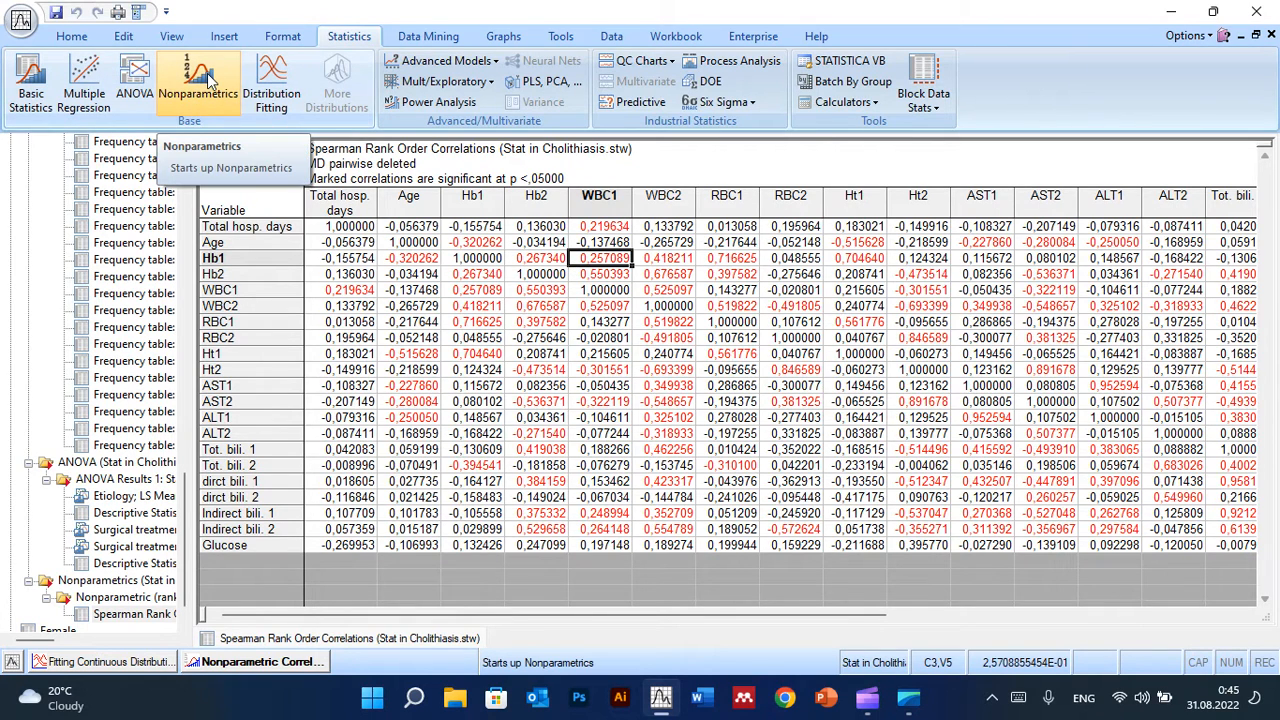
- Run a Mann-Whitney U test comparing two independent groups, with dependent variables 2, 5, 17-35 grouped by Living place (City and Village)
{"action": "left_click", "coordinate": [207, 80]}
{"action": "left_click", "coordinate": [729, 318]}
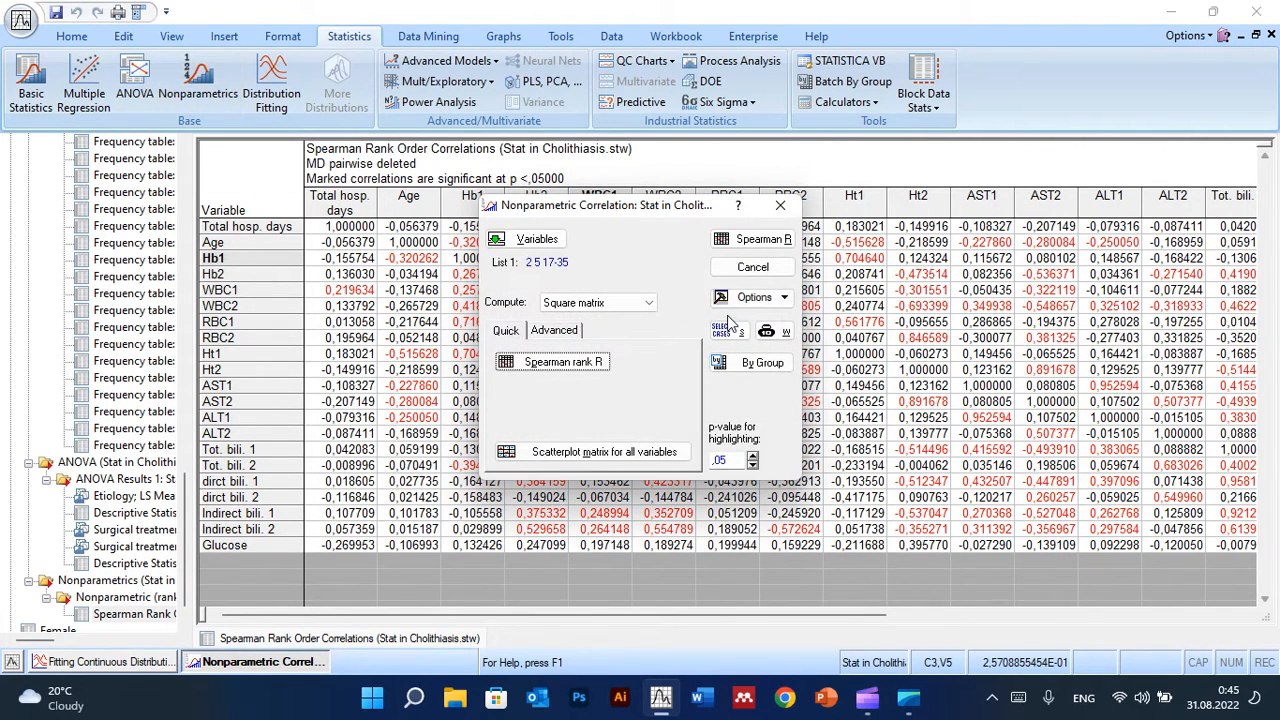
{"action": "left_click", "coordinate": [753, 267]}
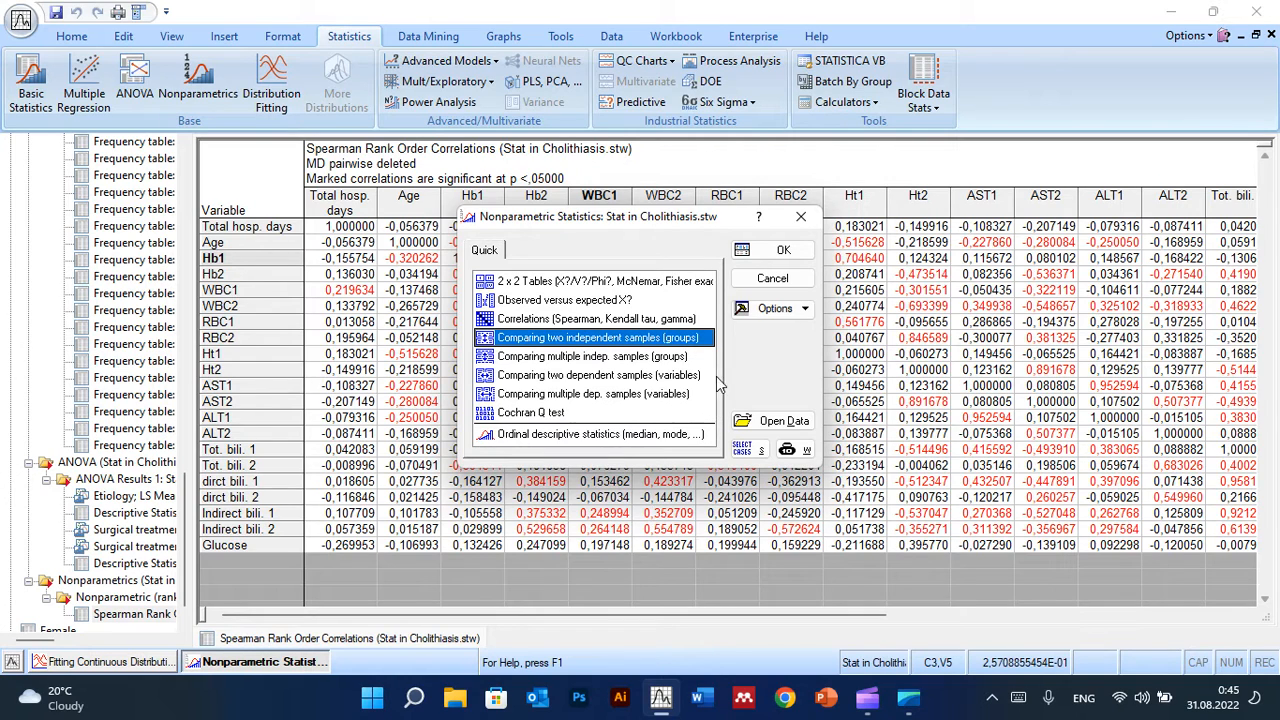
{"action": "left_click", "coordinate": [782, 247]}
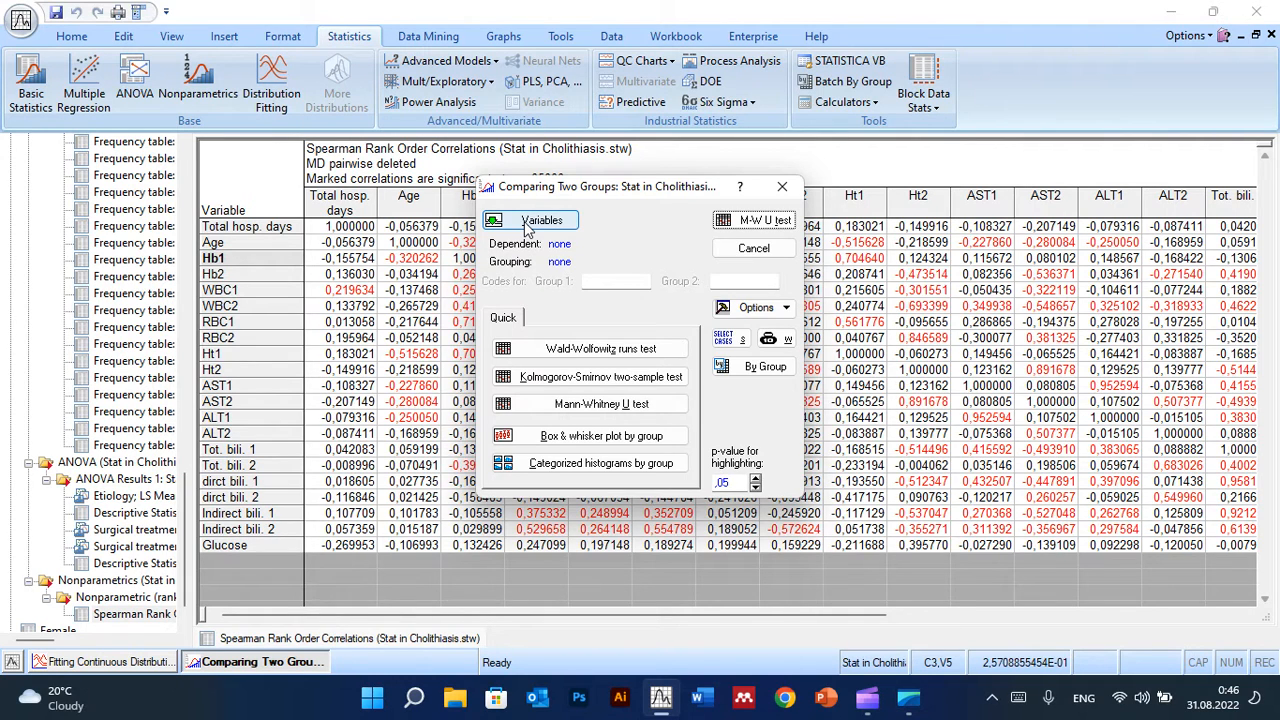
{"action": "left_click", "coordinate": [530, 222]}
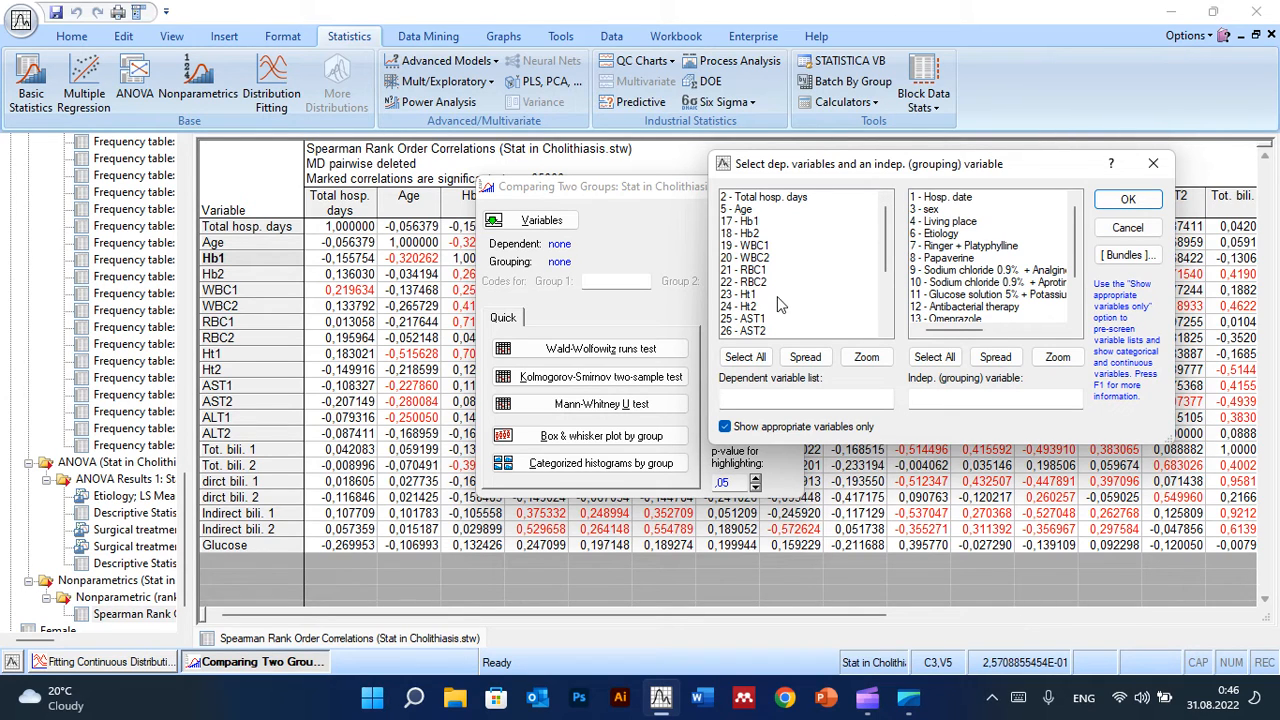
{"action": "left_click", "coordinate": [742, 357]}
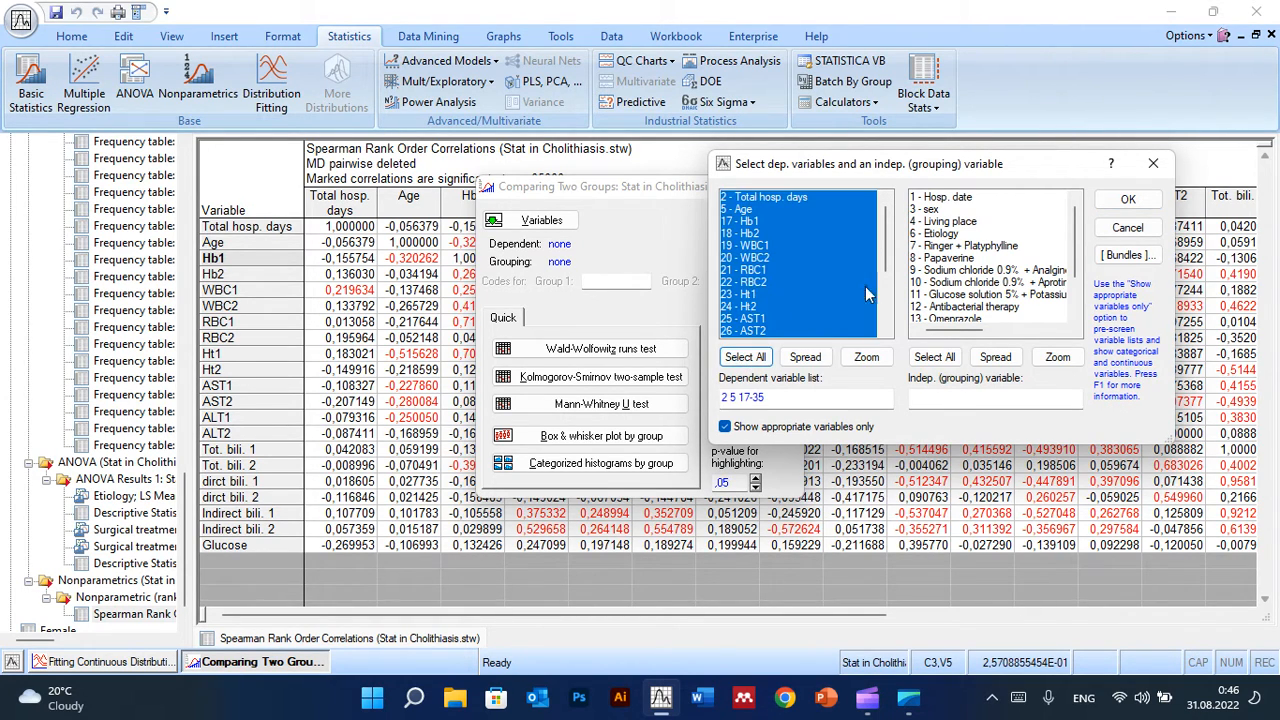
{"action": "left_click", "coordinate": [978, 220]}
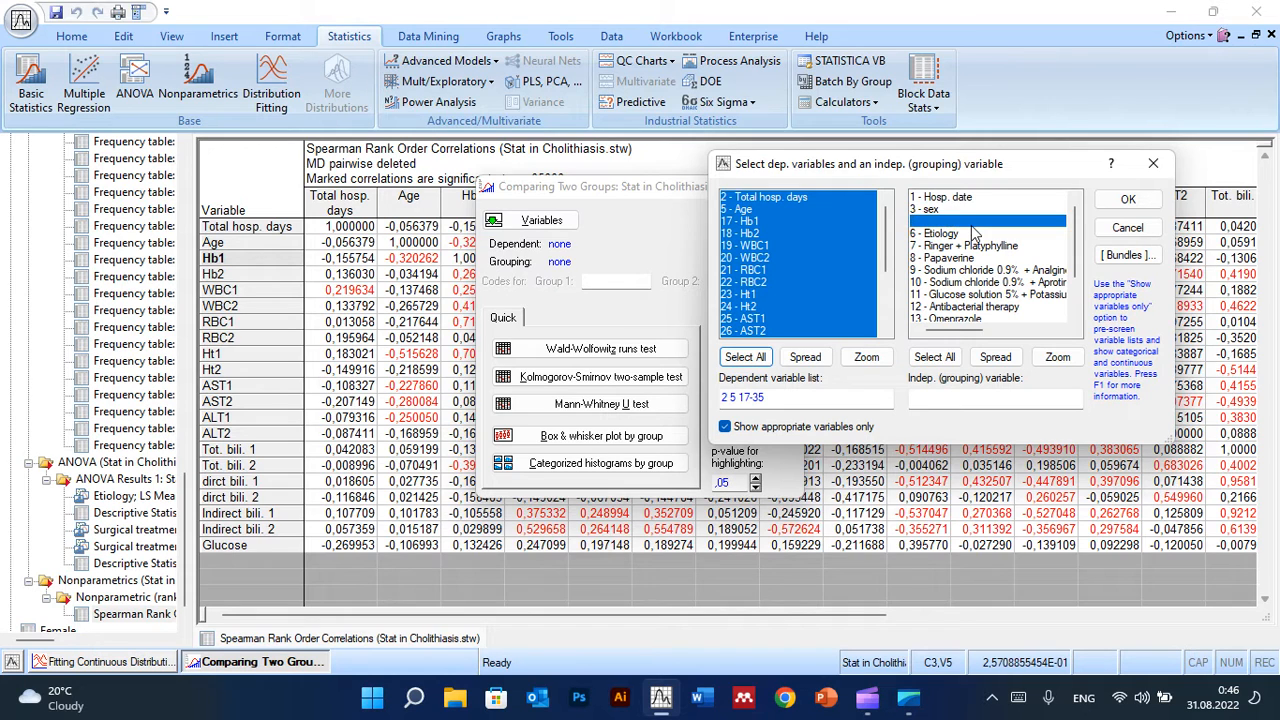
{"action": "left_click", "coordinate": [1118, 201]}
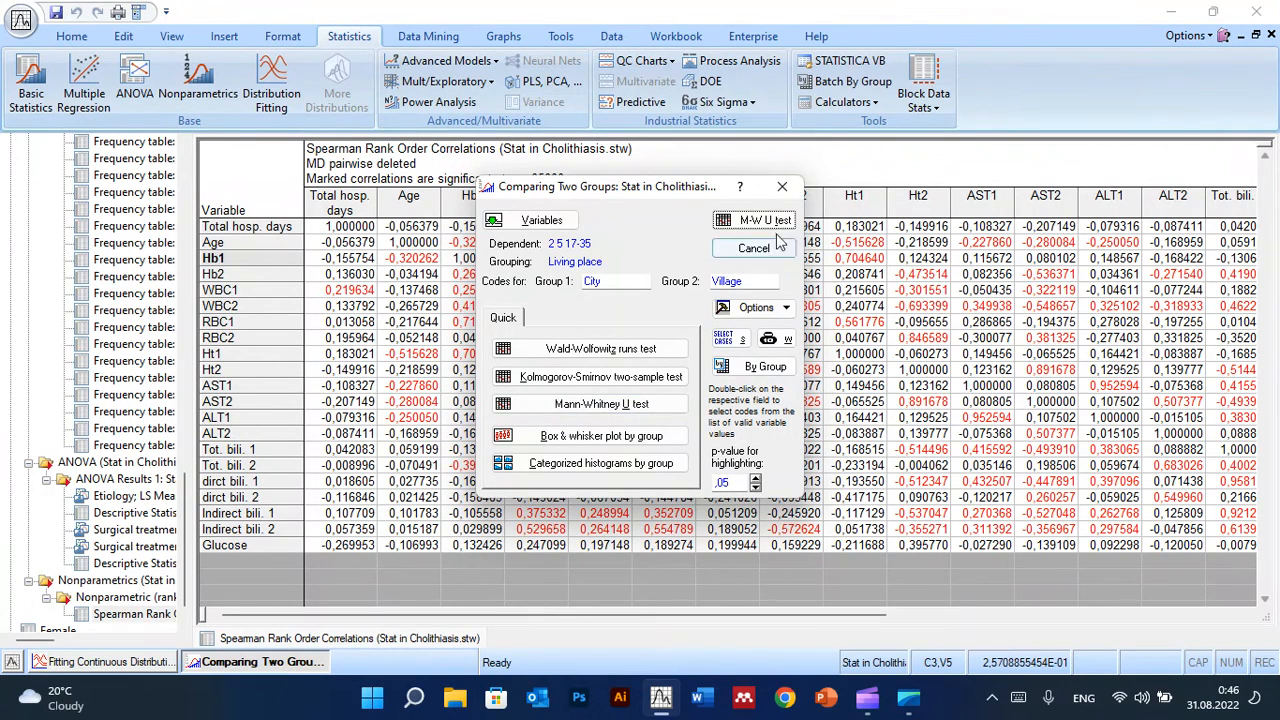
{"action": "left_click", "coordinate": [598, 403]}
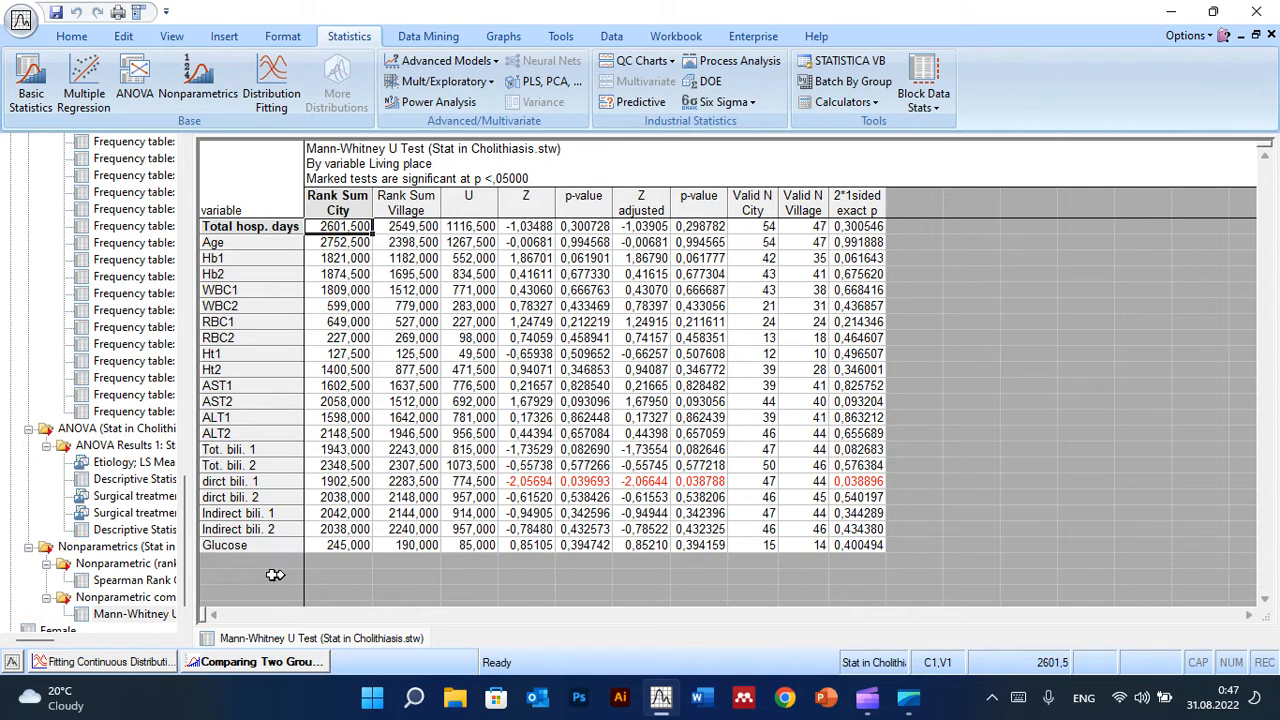
- Set up a Kruskal-Wallis comparison of multiple independent samples for variables 2, 5, 17-35 with Surgical treatment as the grouping variable
{"action": "left_click", "coordinate": [245, 661]}
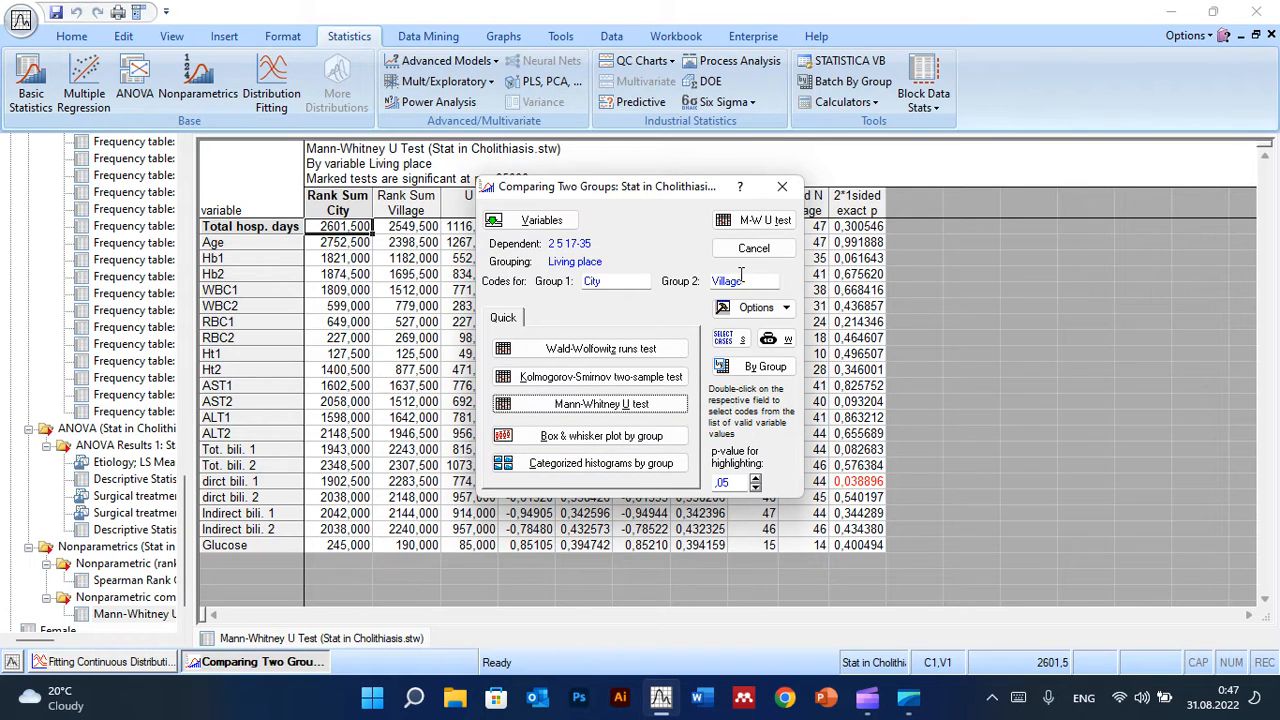
{"action": "left_click", "coordinate": [750, 252]}
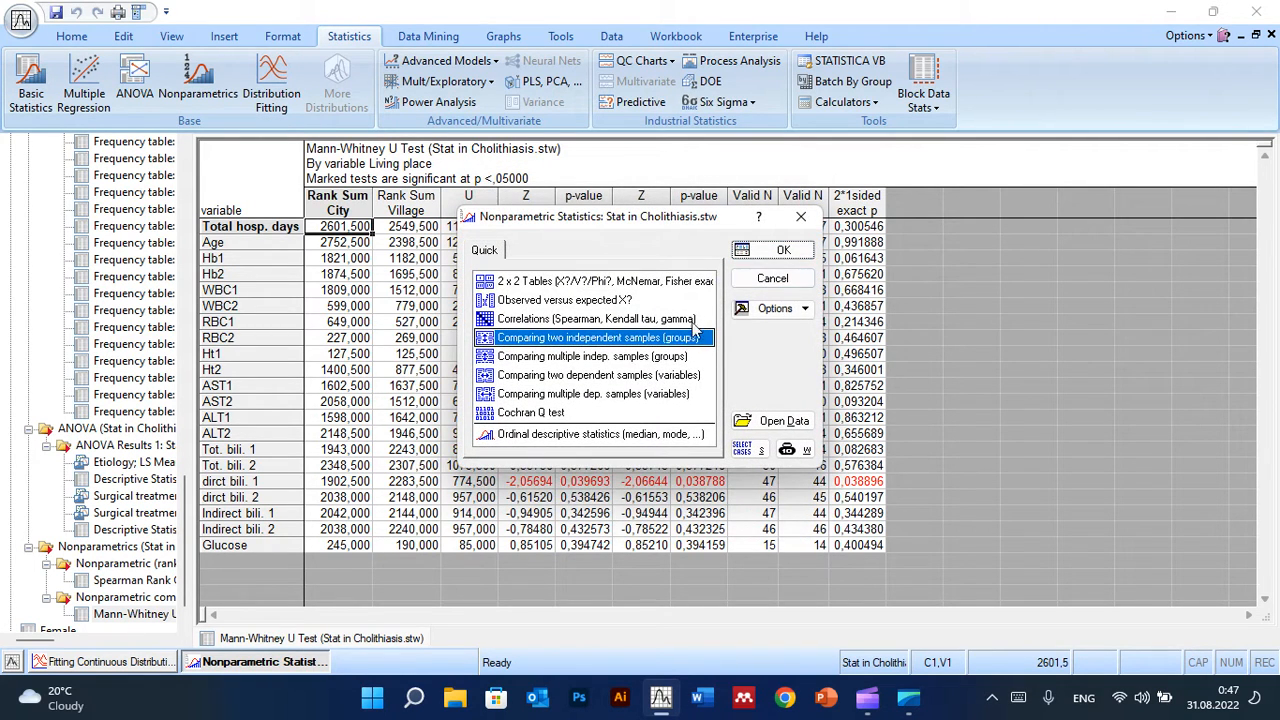
{"action": "left_click", "coordinate": [614, 358]}
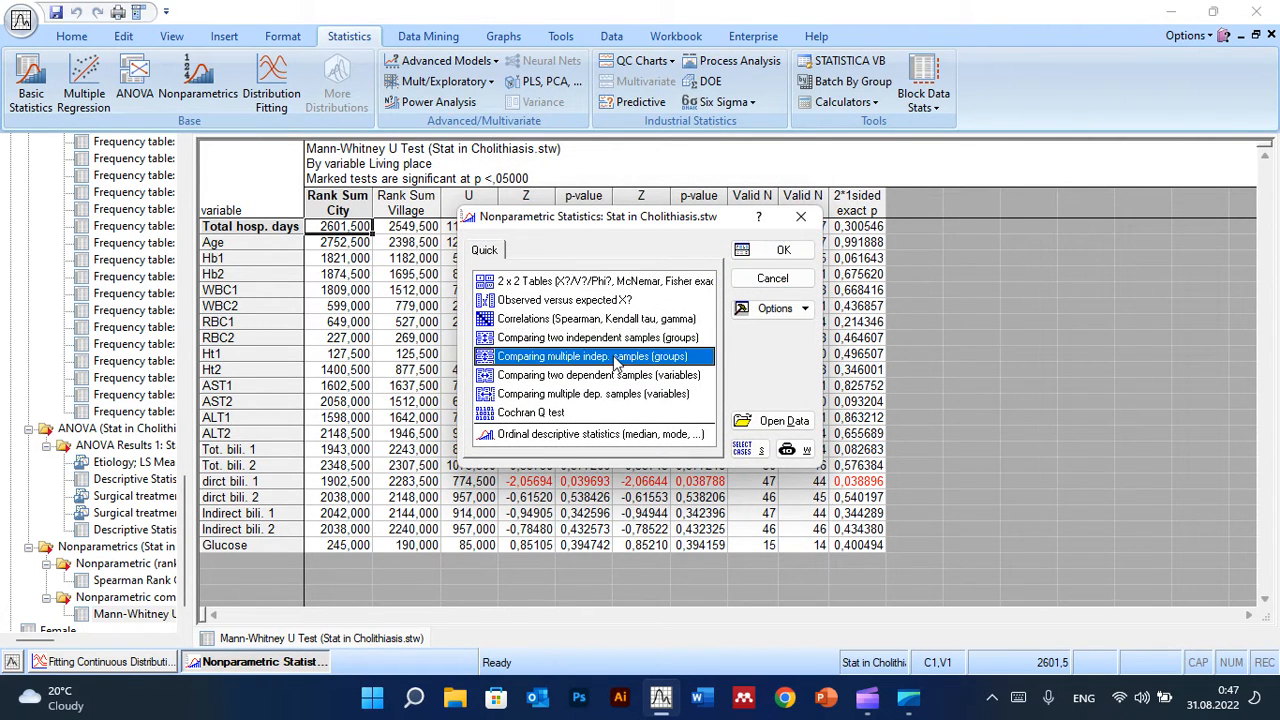
{"action": "left_click", "coordinate": [783, 250]}
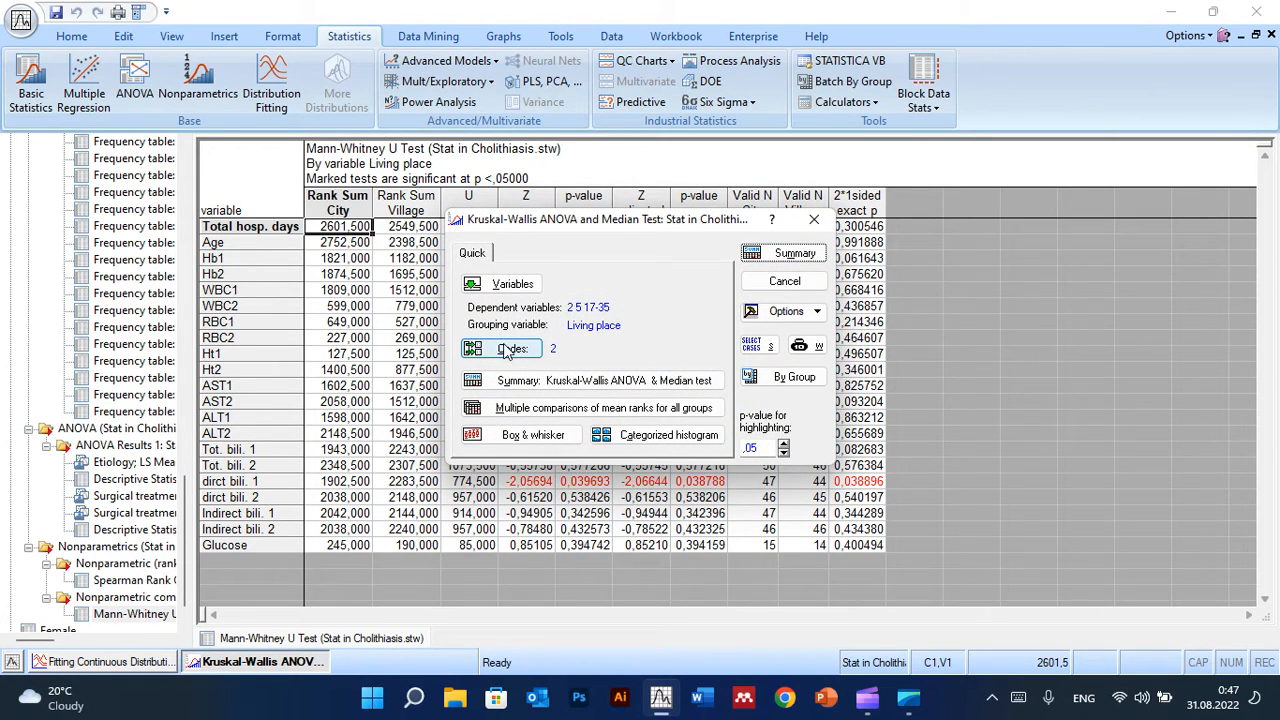
{"action": "left_click", "coordinate": [510, 284]}
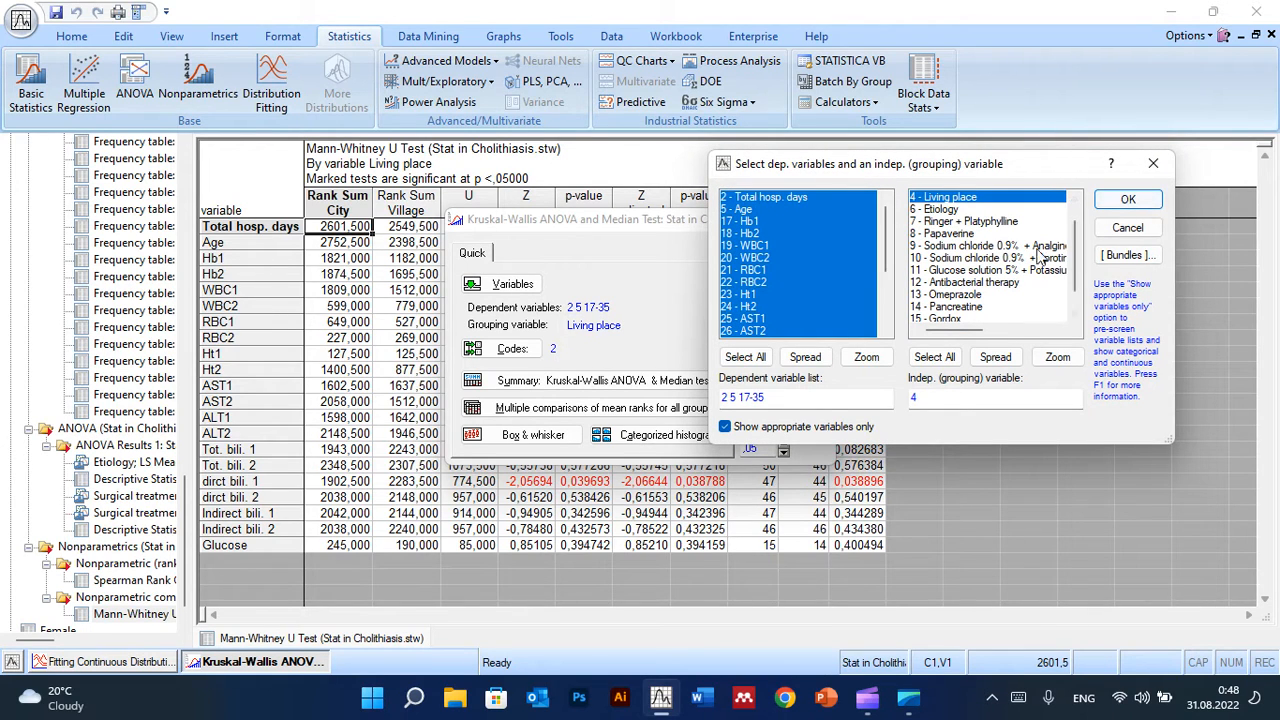
{"action": "scroll", "coordinate": [1040, 255], "scroll_direction": "down", "scroll_amount": 2}
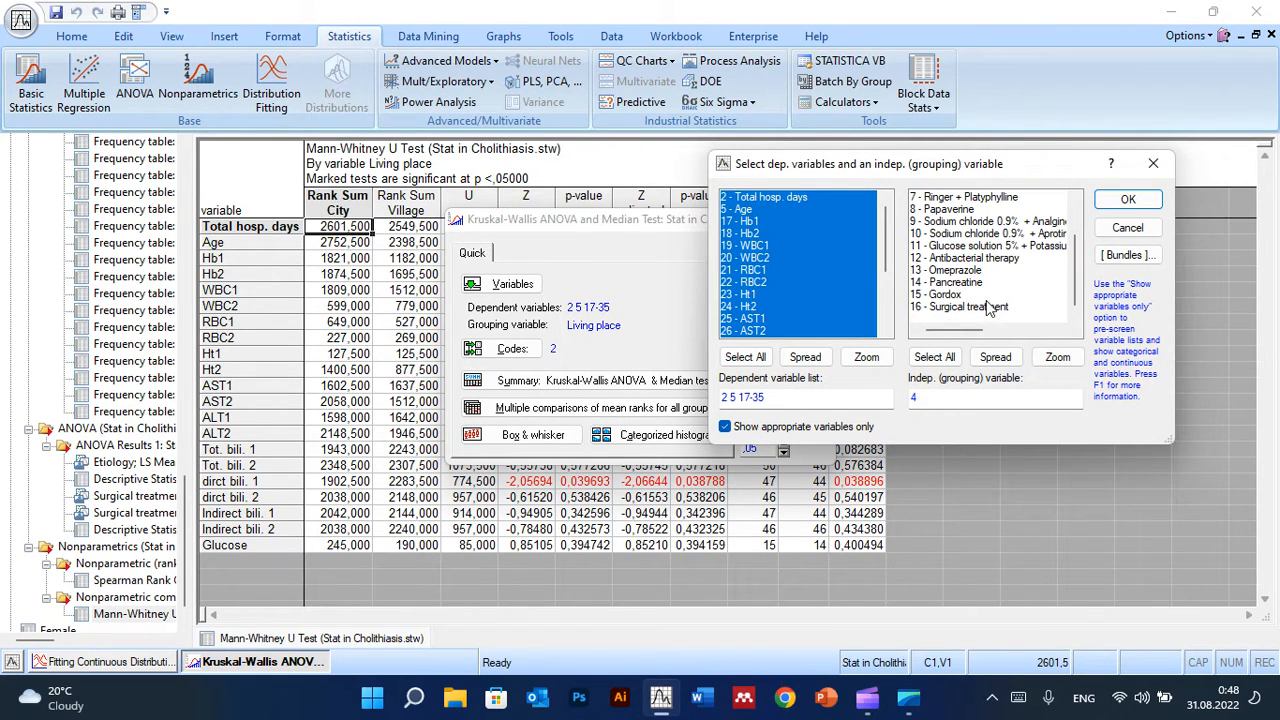
{"action": "left_click", "coordinate": [987, 307]}
{"action": "left_click", "coordinate": [1128, 199]}
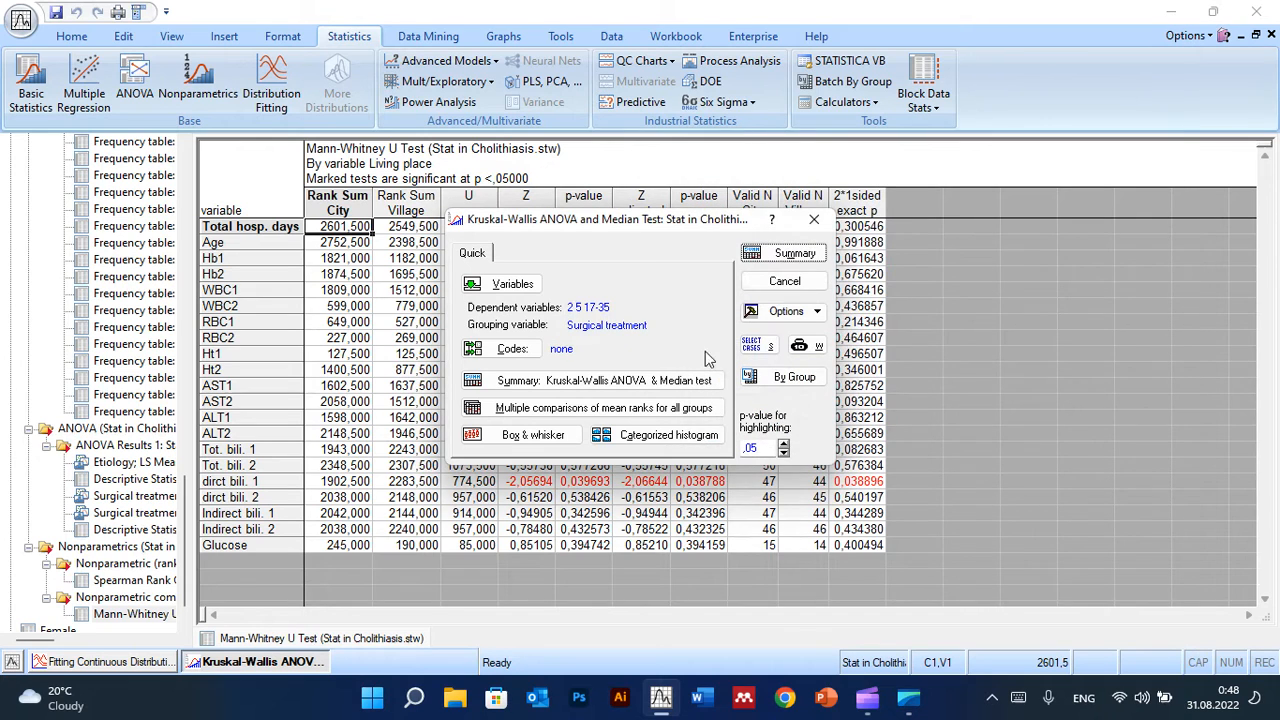
- Include all codes of the Surgical treatment grouping variable and produce the Kruskal-Wallis ANOVA and median test summary
{"action": "left_click", "coordinate": [512, 348]}
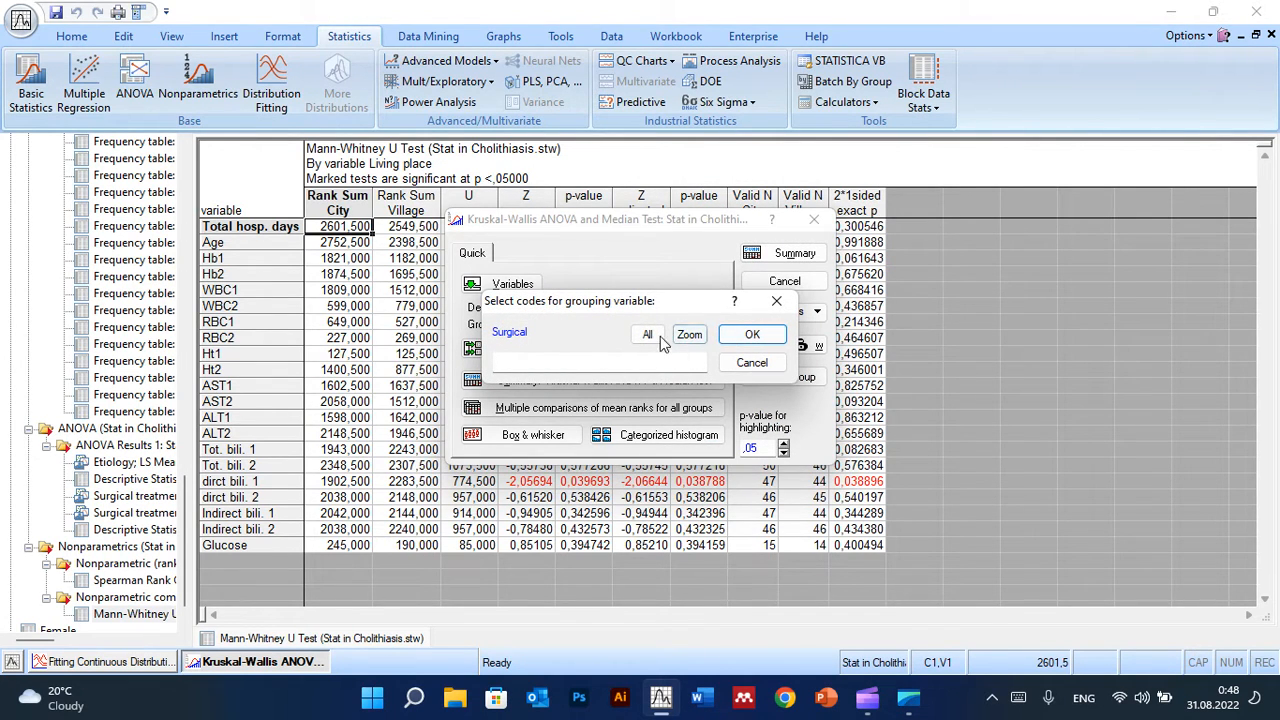
{"action": "left_click", "coordinate": [648, 335]}
{"action": "left_click", "coordinate": [750, 335]}
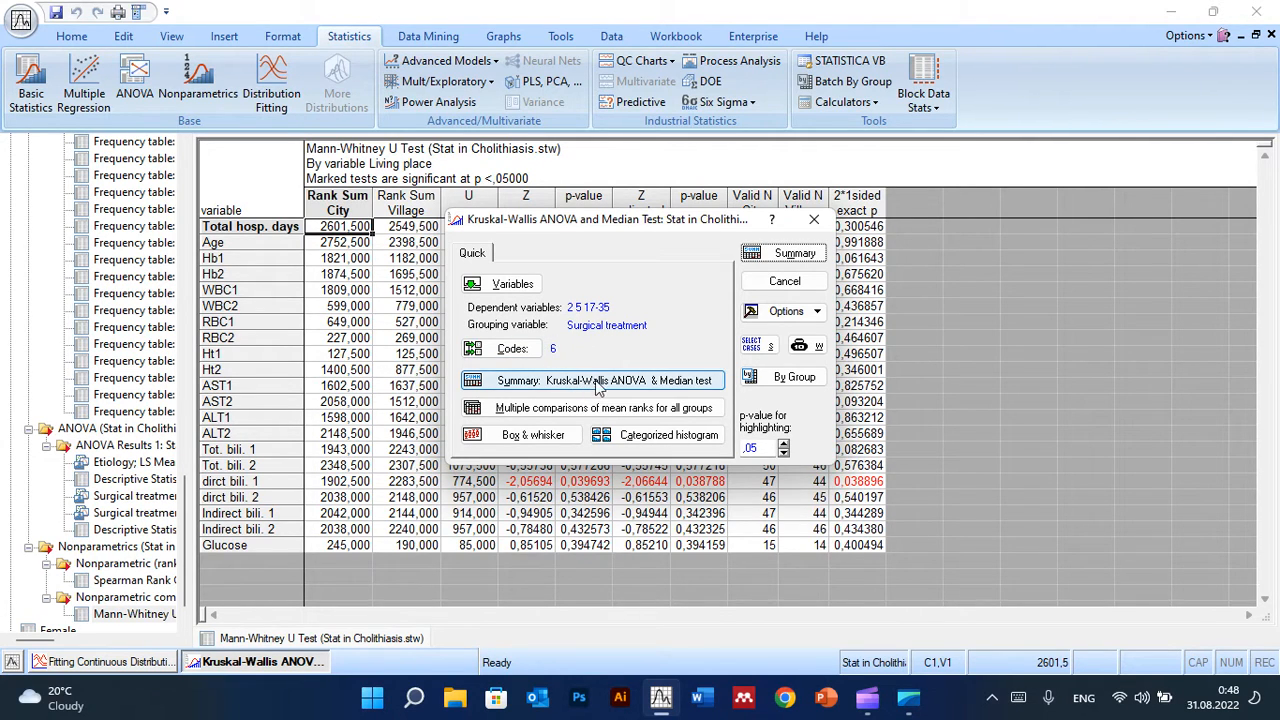
{"action": "left_click", "coordinate": [636, 379]}
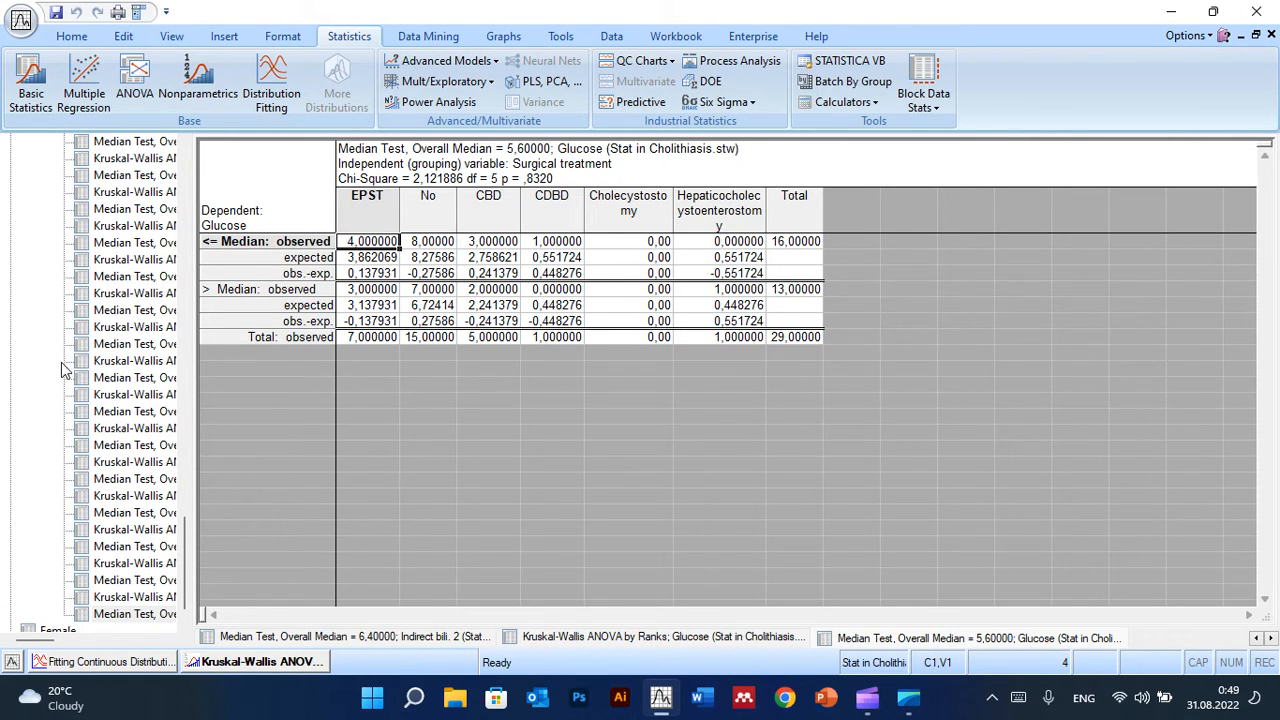
{"action": "scroll", "coordinate": [62, 370], "scroll_direction": "up", "scroll_amount": 6}
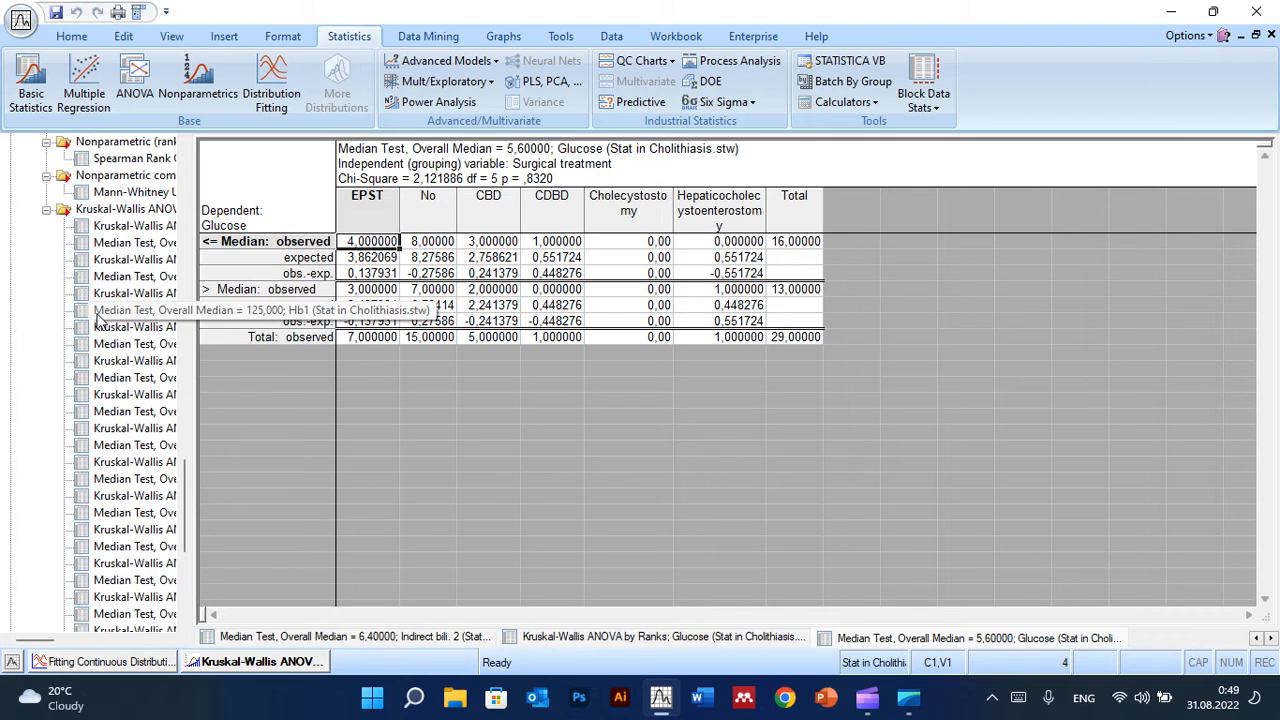
- Collapse the Kruskal-Wallis and Basic Statistics/Tables result folders in the workbook tree and display the Stat spreadsheet
{"action": "scroll", "coordinate": [98, 320], "scroll_direction": "up", "scroll_amount": 2}
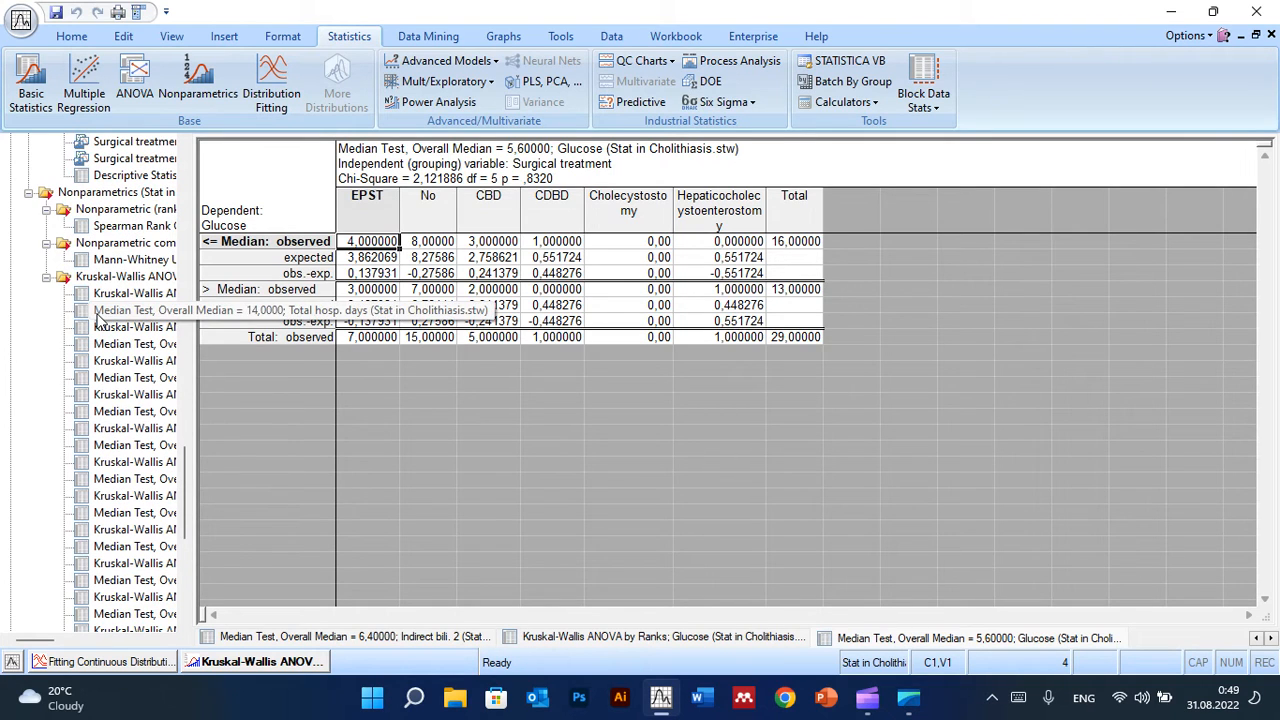
{"action": "left_click", "coordinate": [46, 278]}
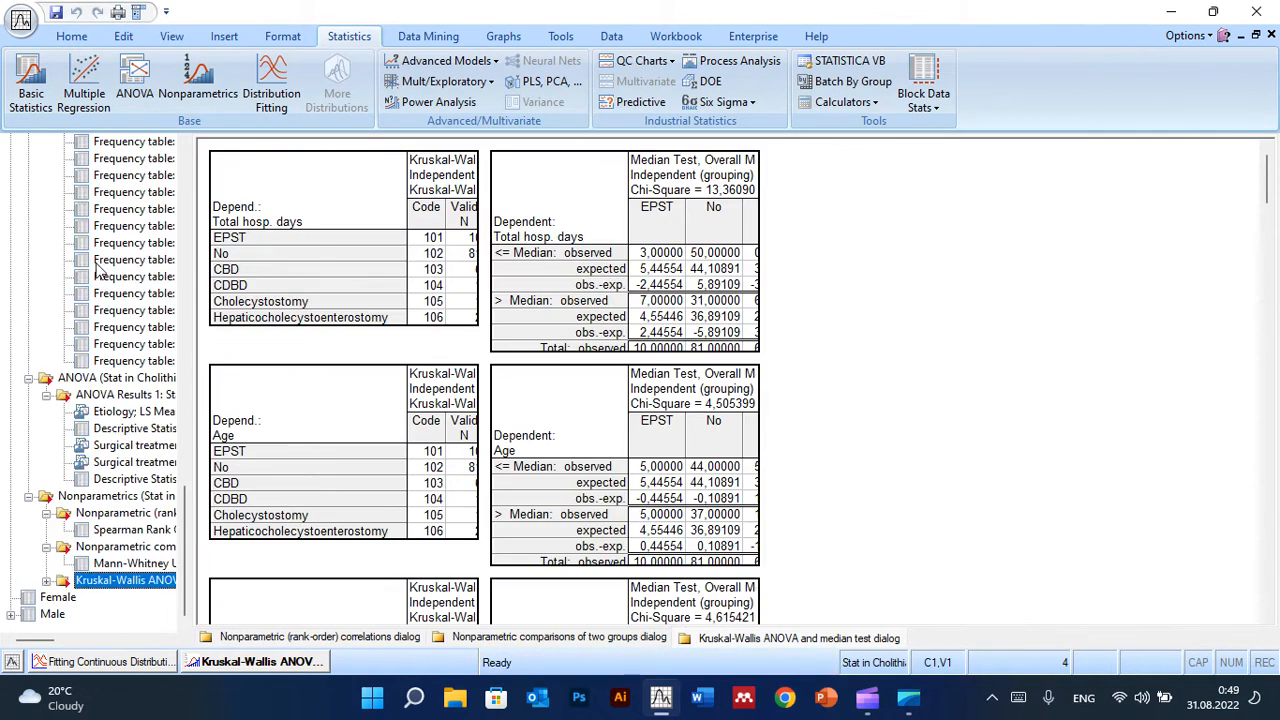
{"action": "scroll", "coordinate": [105, 250], "scroll_direction": "up", "scroll_amount": 3}
{"action": "scroll", "coordinate": [105, 250], "scroll_direction": "up", "scroll_amount": 3}
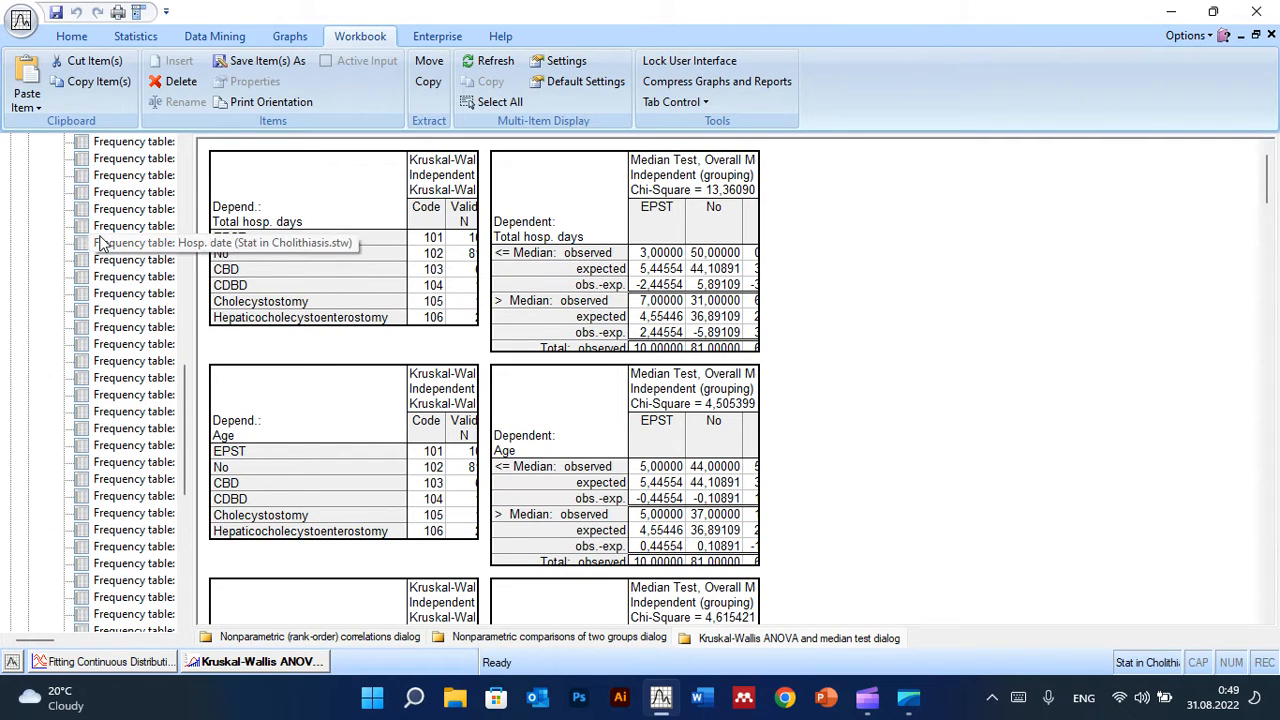
{"action": "scroll", "coordinate": [96, 241], "scroll_direction": "up", "scroll_amount": 5}
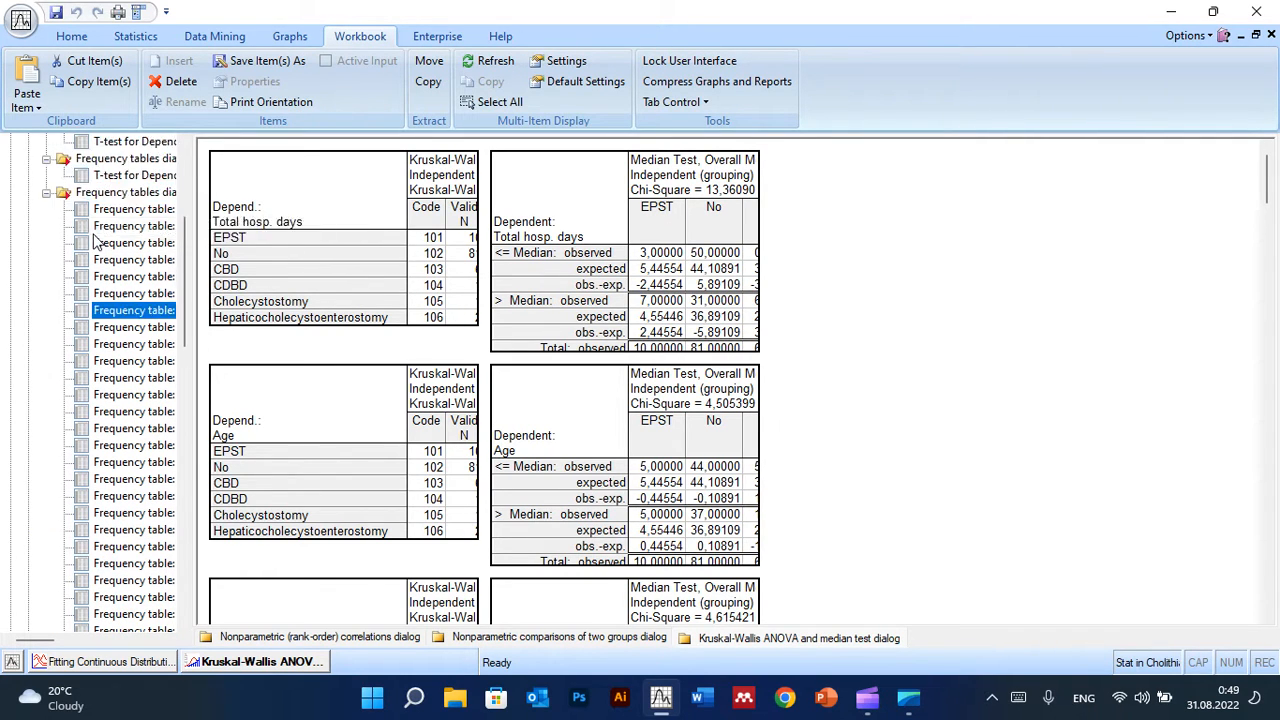
{"action": "scroll", "coordinate": [92, 240], "scroll_direction": "up", "scroll_amount": 5}
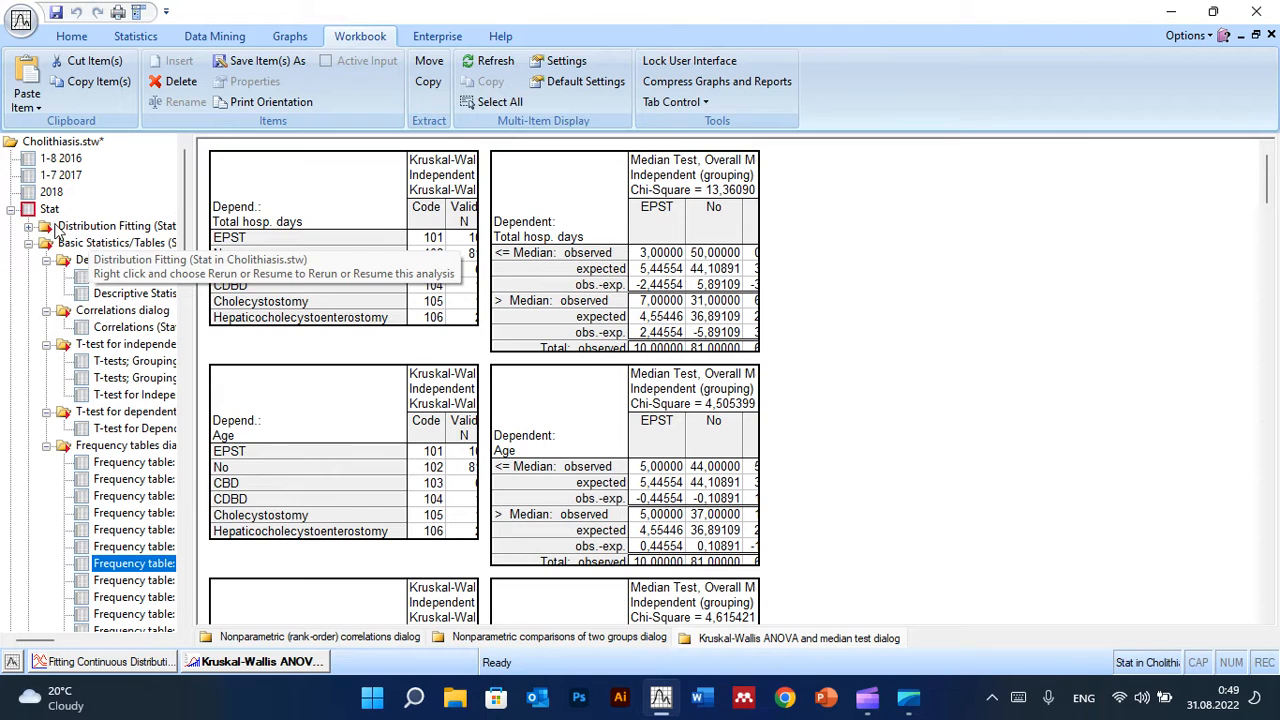
{"action": "left_click", "coordinate": [52, 208]}
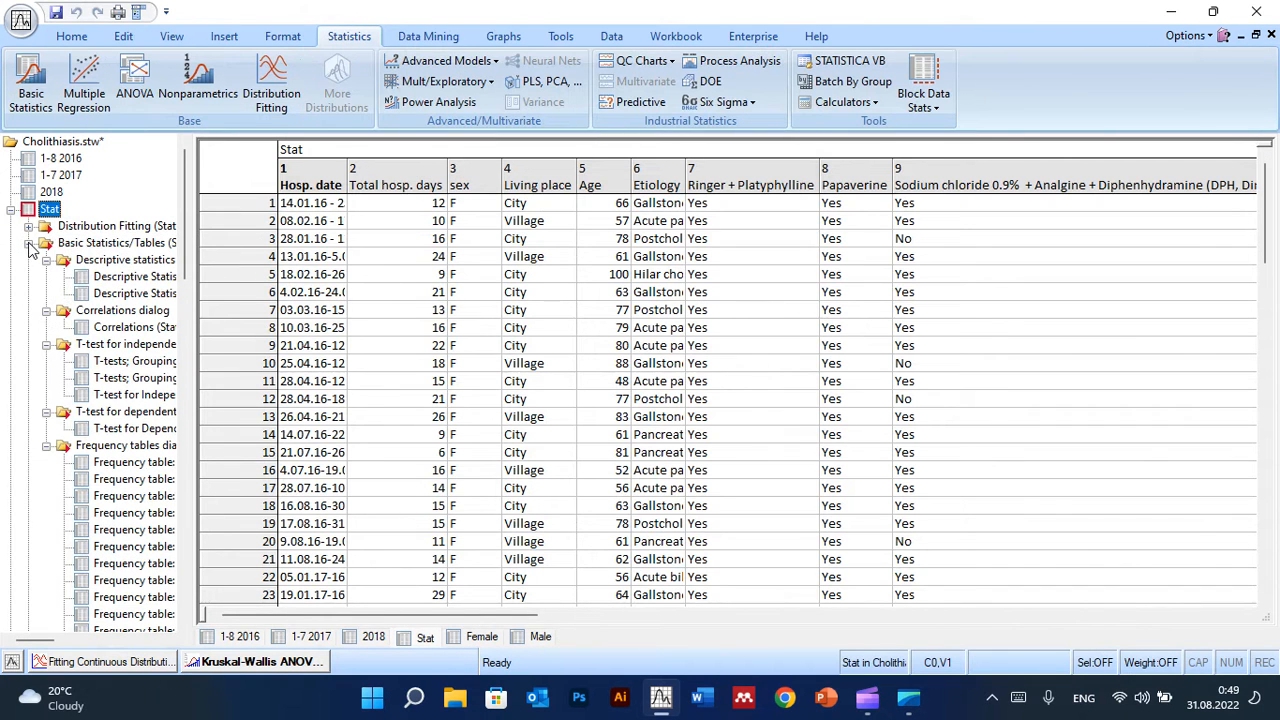
{"action": "left_click", "coordinate": [29, 243]}
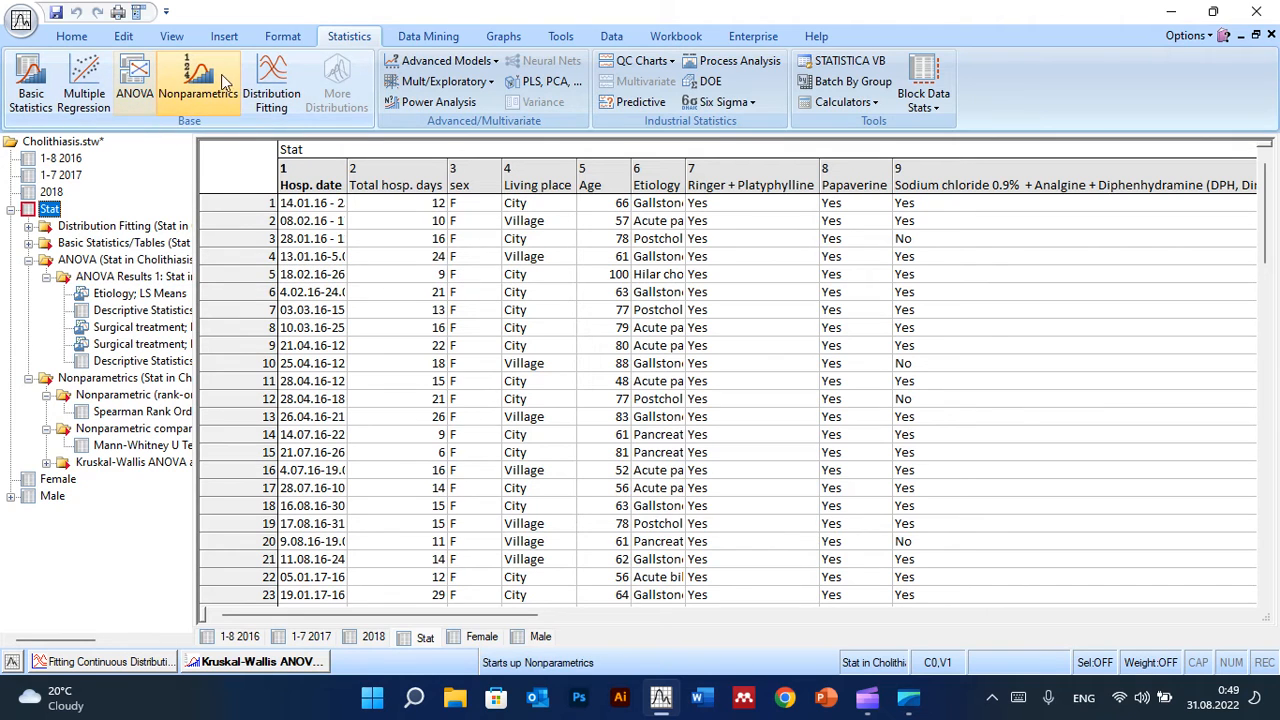
- Close the Kruskal-Wallis setup and start the nonparametric comparison of two dependent samples (variables)
{"action": "left_click", "coordinate": [196, 74]}
{"action": "left_click", "coordinate": [730, 318]}
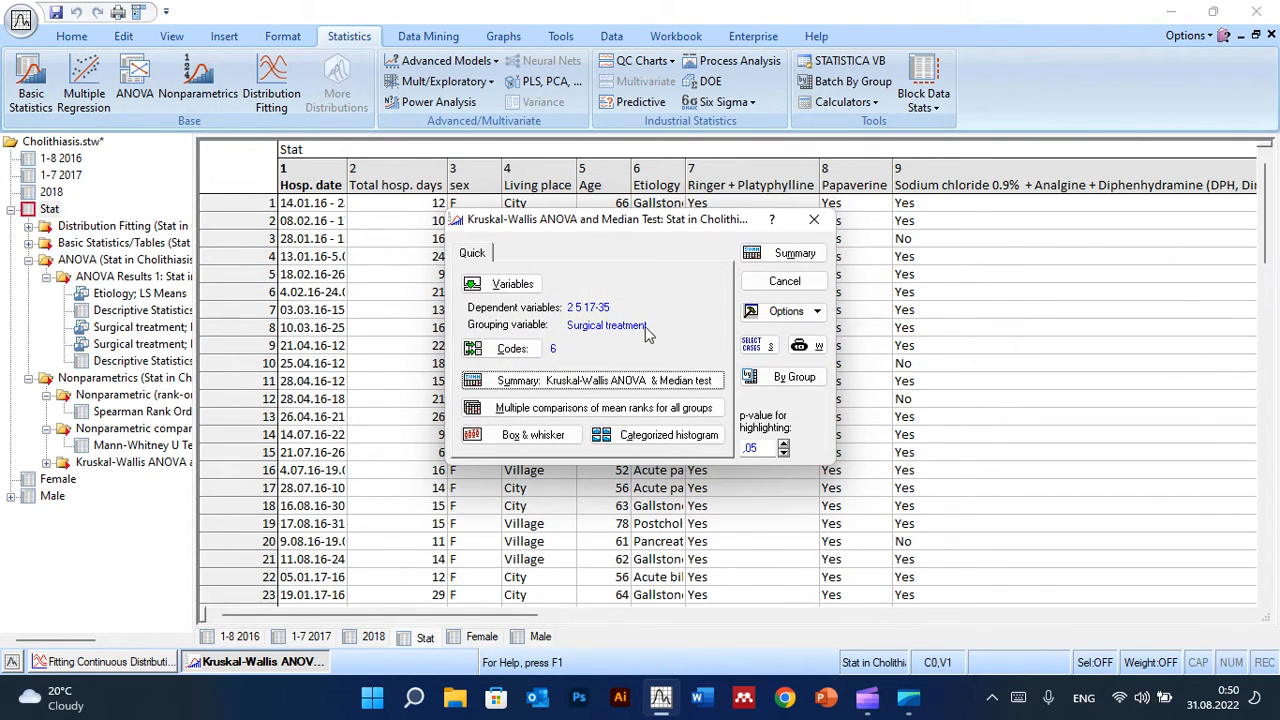
{"action": "left_click", "coordinate": [785, 281]}
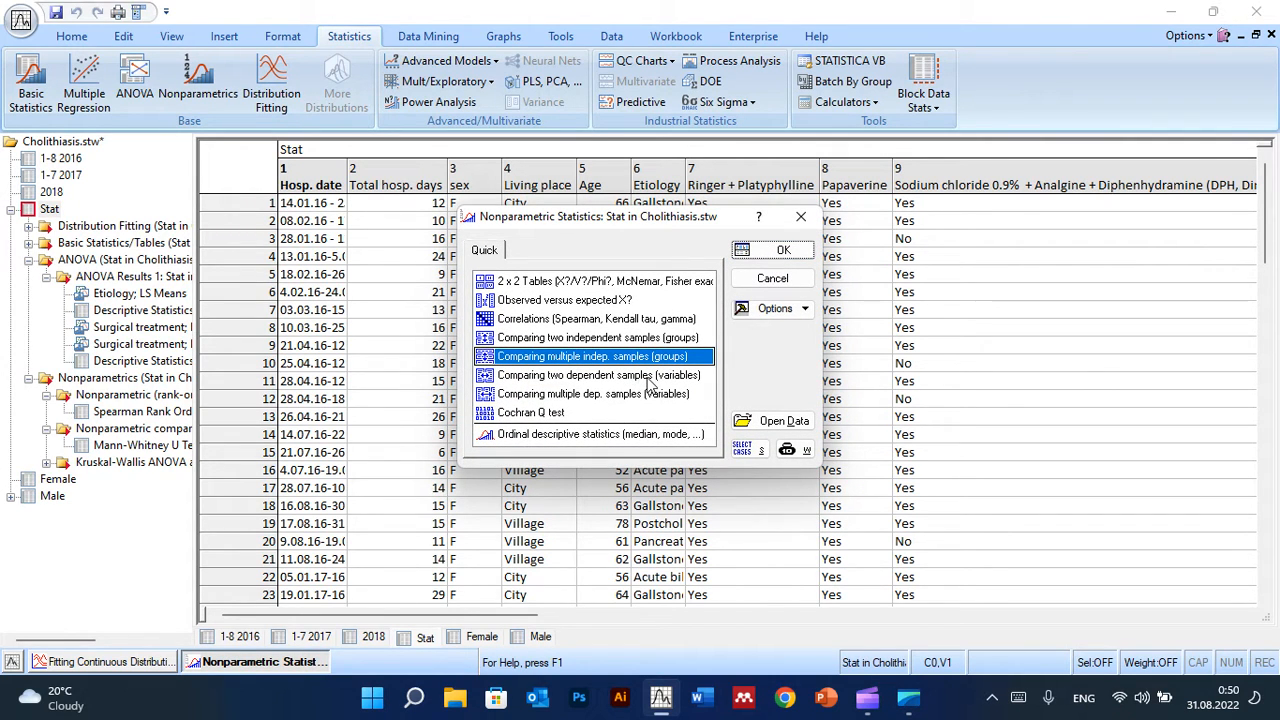
{"action": "left_click", "coordinate": [647, 377]}
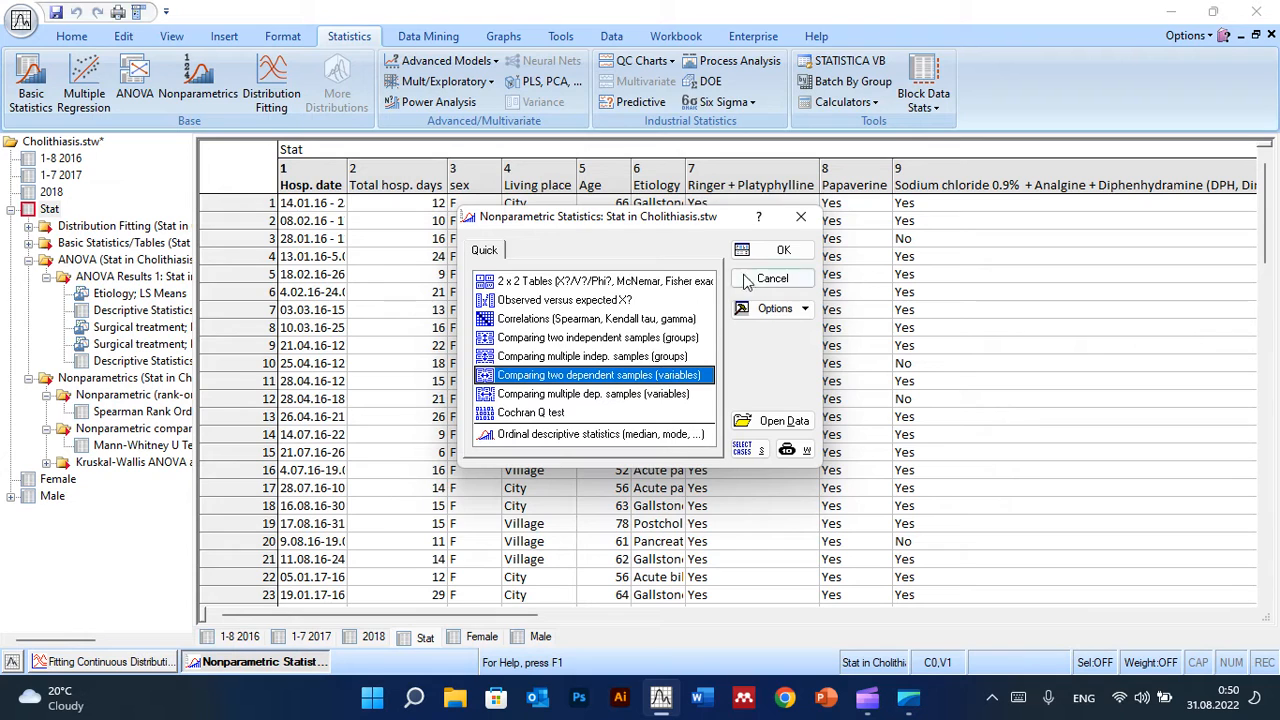
{"action": "left_click", "coordinate": [771, 251]}
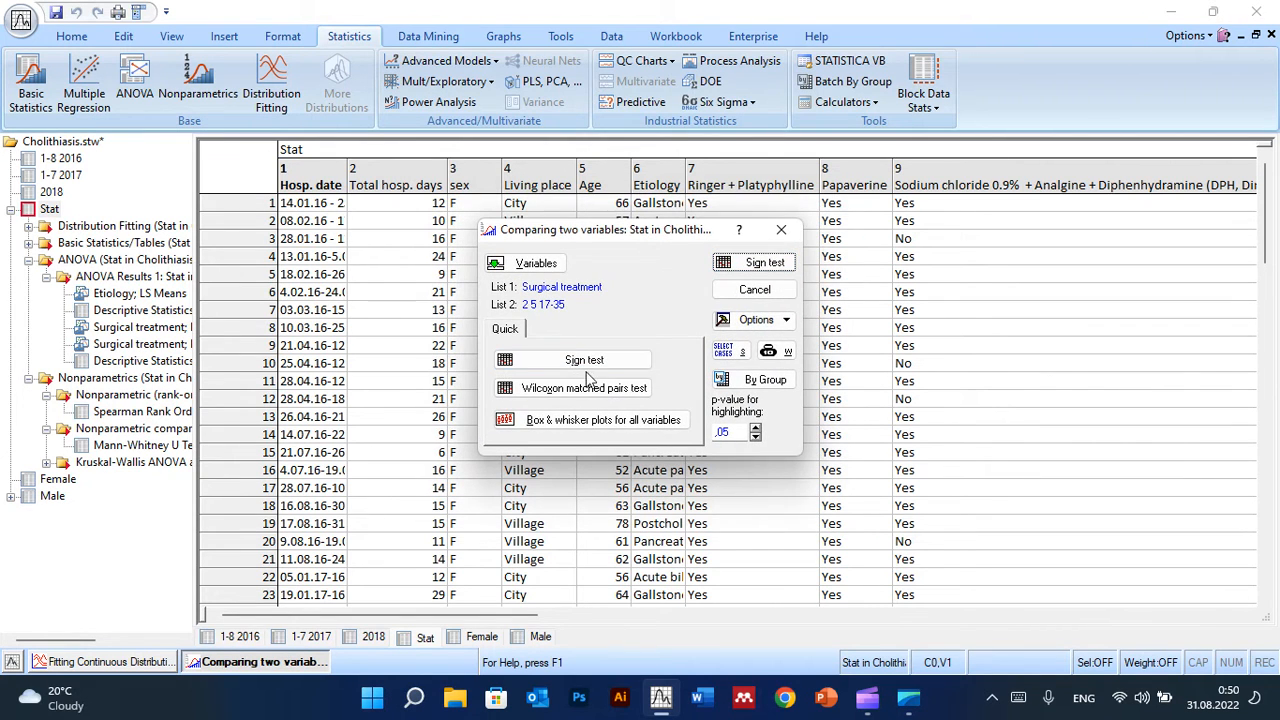
- Select all variables (2, 5, 17-35) for the first list as well and run the Wilcoxon matched pairs test
{"action": "left_click", "coordinate": [536, 263]}
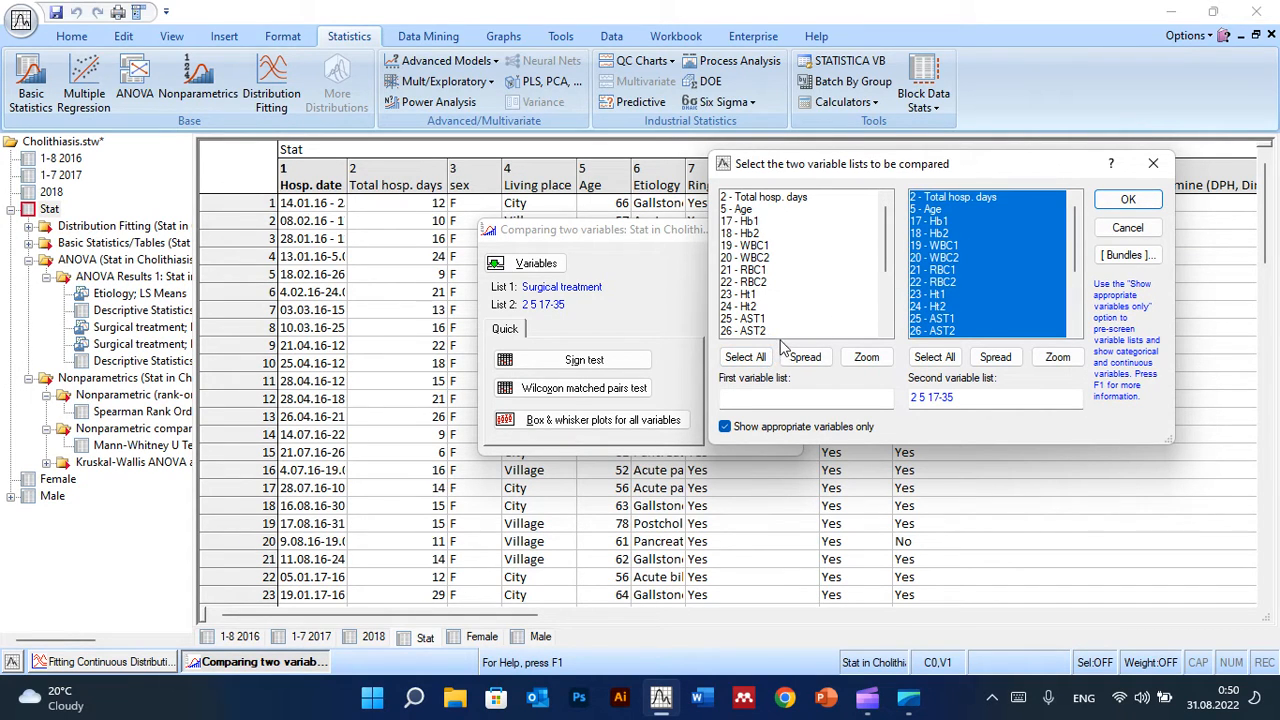
{"action": "left_click", "coordinate": [750, 357]}
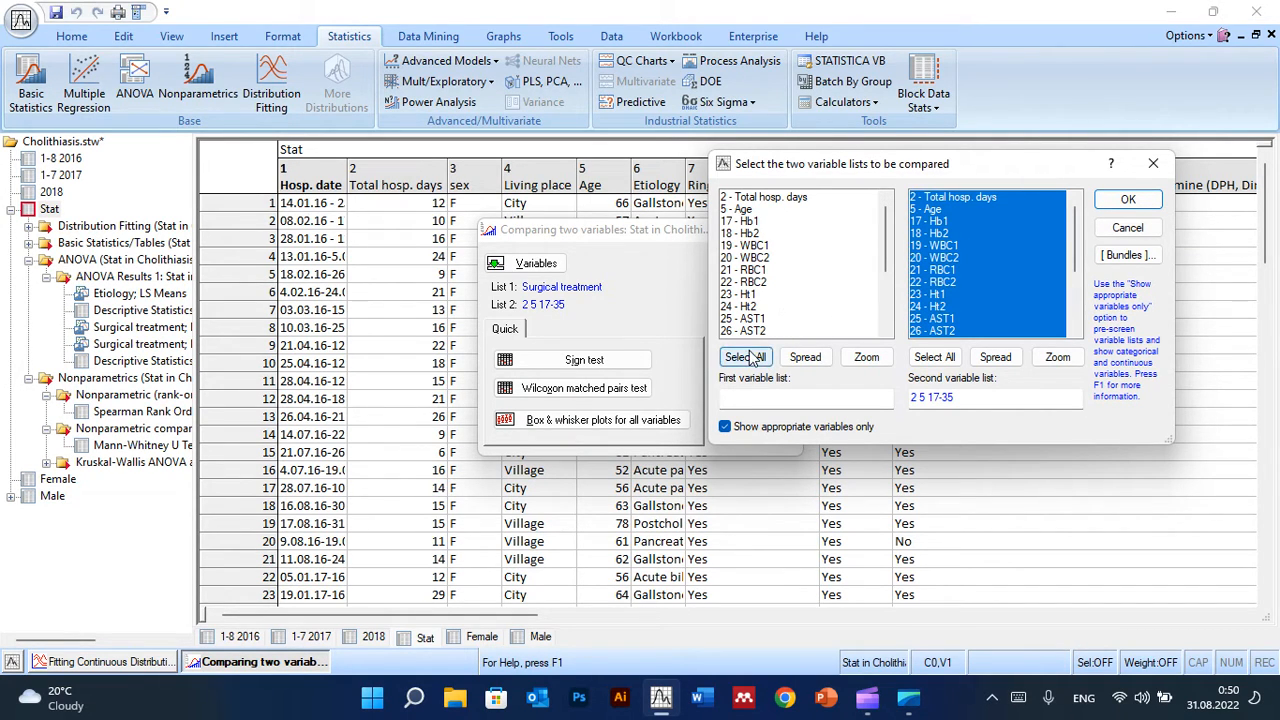
{"action": "left_click", "coordinate": [1112, 201]}
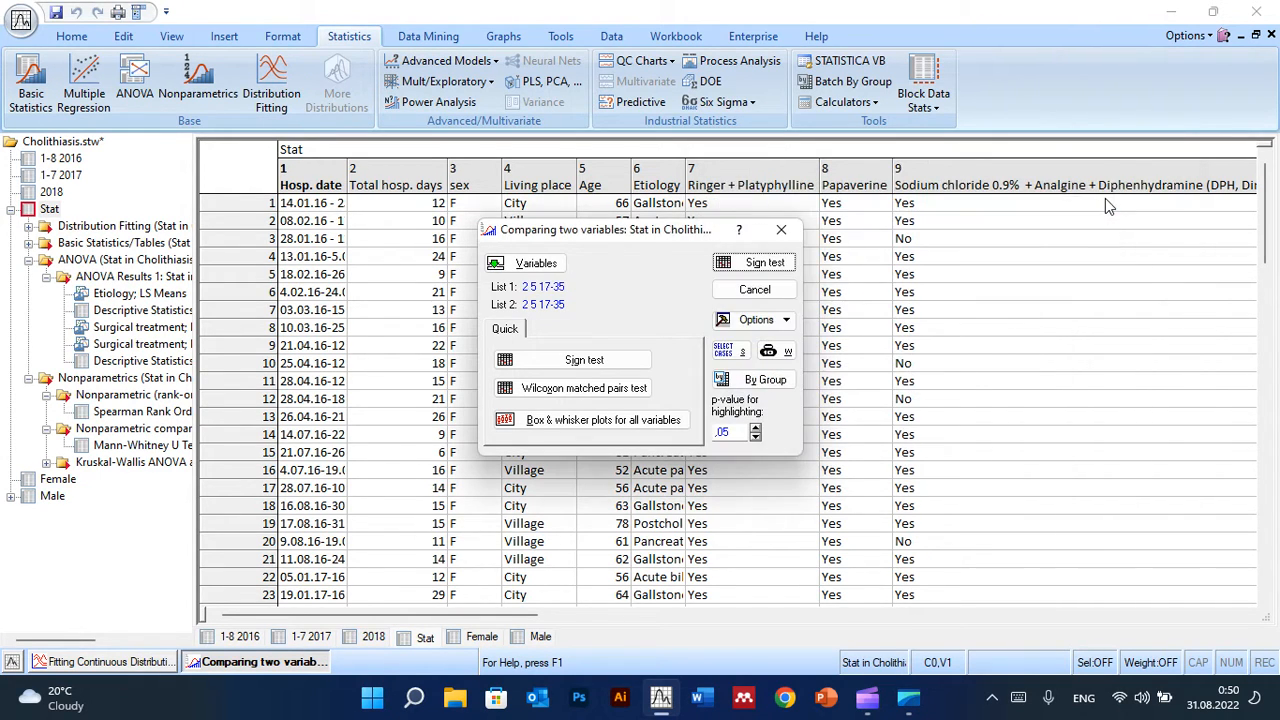
{"action": "left_click", "coordinate": [606, 396]}
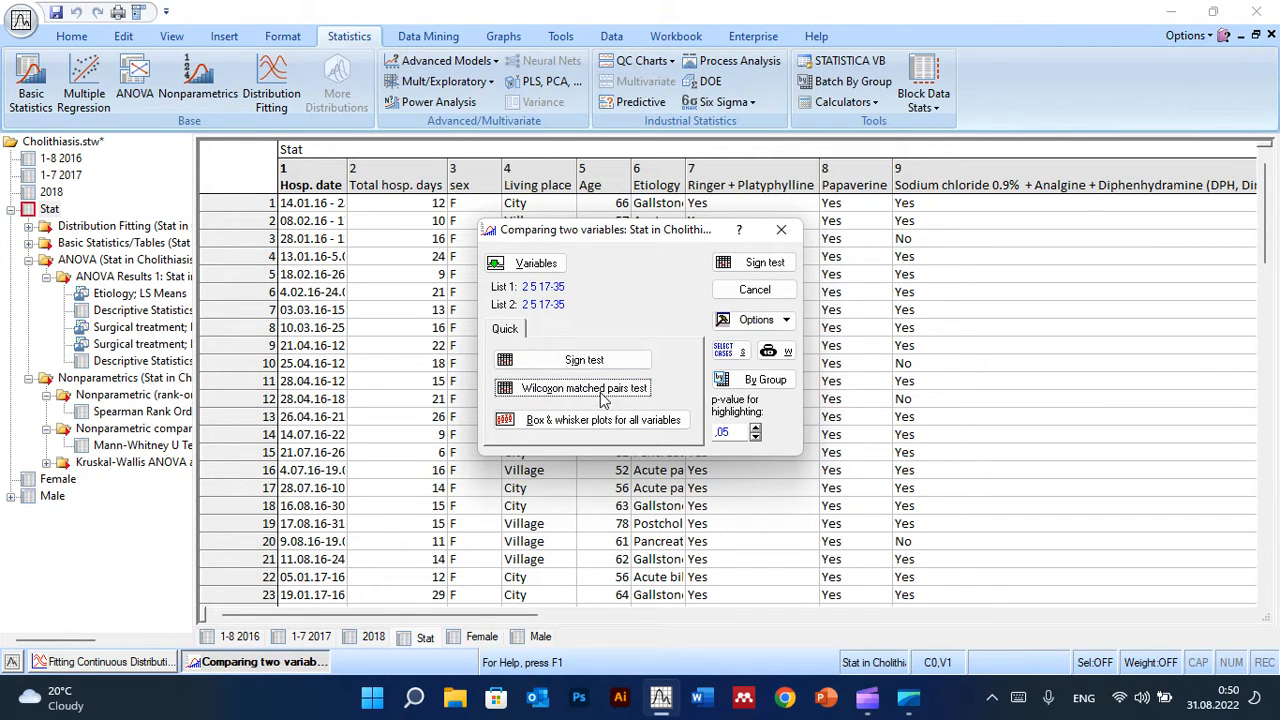
{"action": "left_click", "coordinate": [596, 389]}
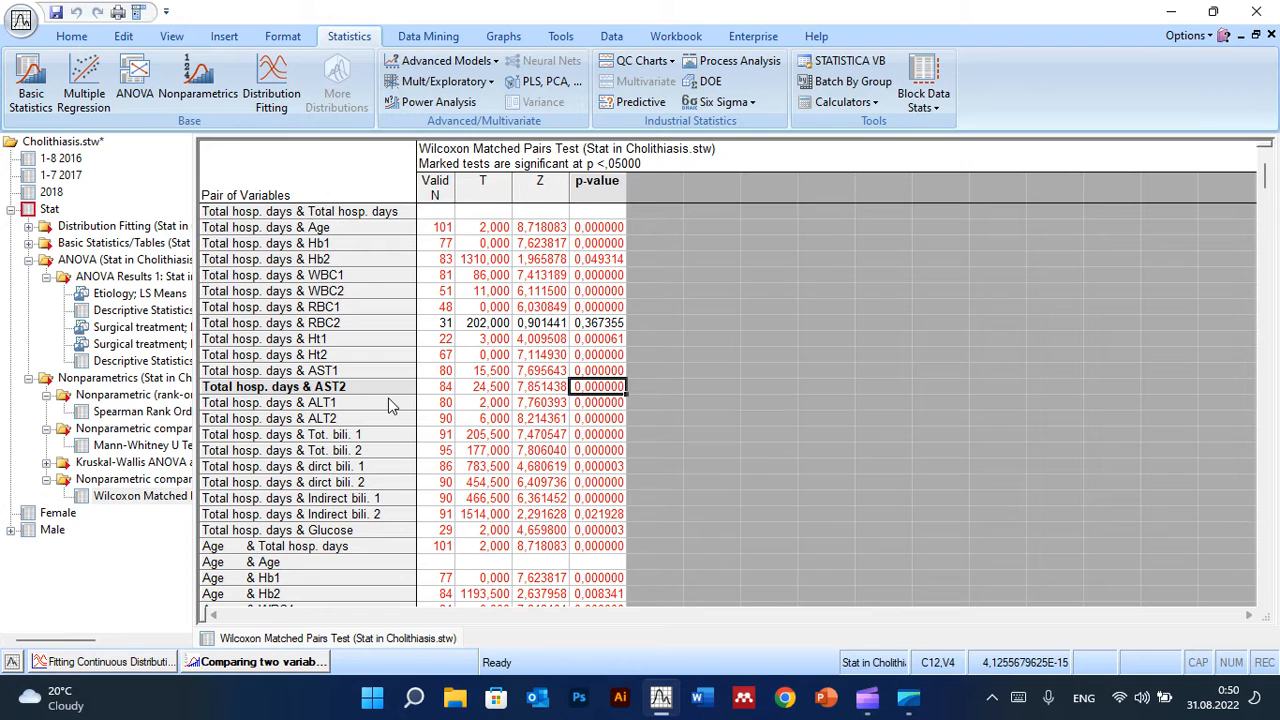
- Examine the Wilcoxon matched pairs p-values for the pairs of Total hosp. days, Age, Hb1 and Hb2 with the other variables
{"action": "scroll", "coordinate": [390, 404], "scroll_direction": "down", "scroll_amount": 5}
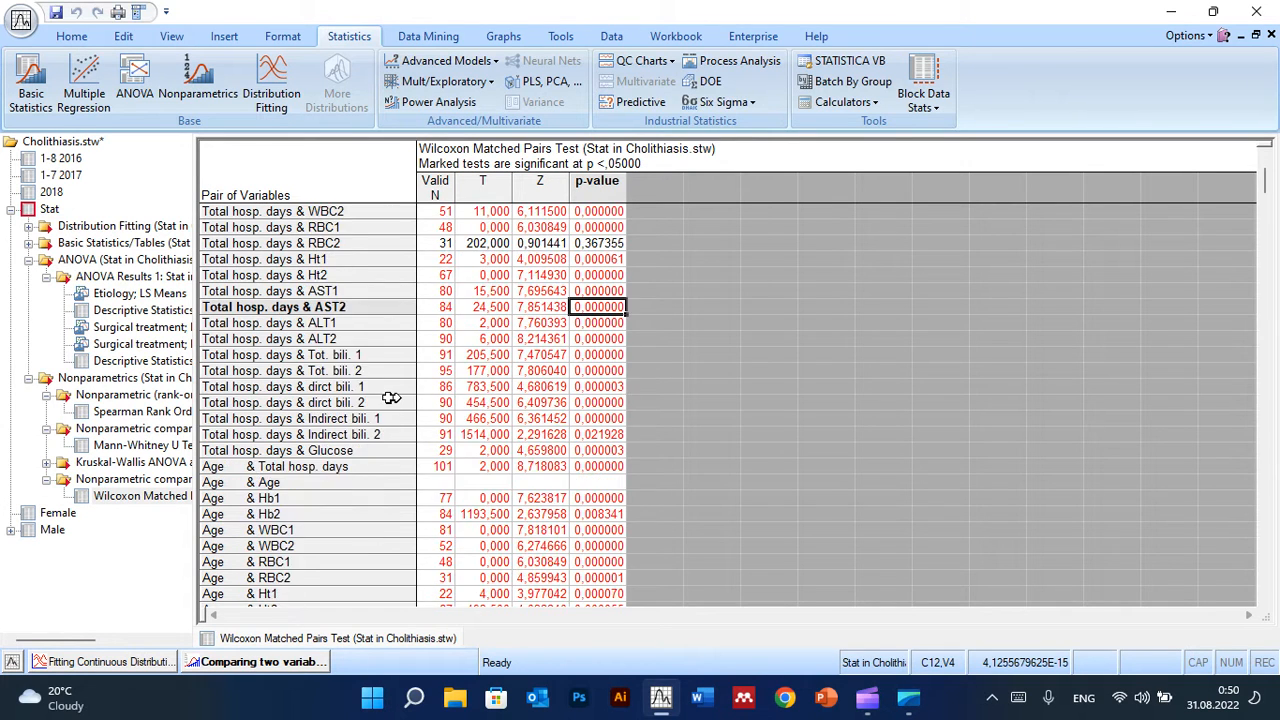
{"action": "scroll", "coordinate": [393, 420], "scroll_direction": "down", "scroll_amount": 1}
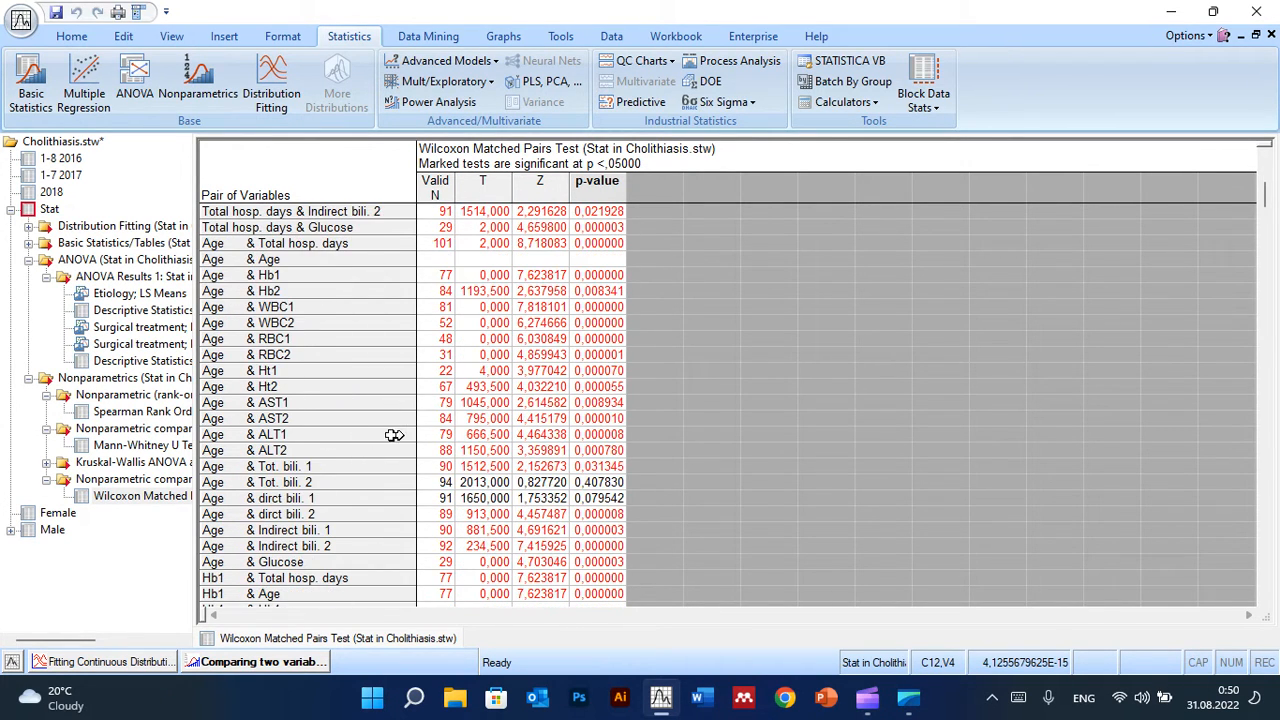
{"action": "scroll", "coordinate": [410, 416], "scroll_direction": "down", "scroll_amount": 1}
{"action": "scroll", "coordinate": [411, 415], "scroll_direction": "down", "scroll_amount": 6}
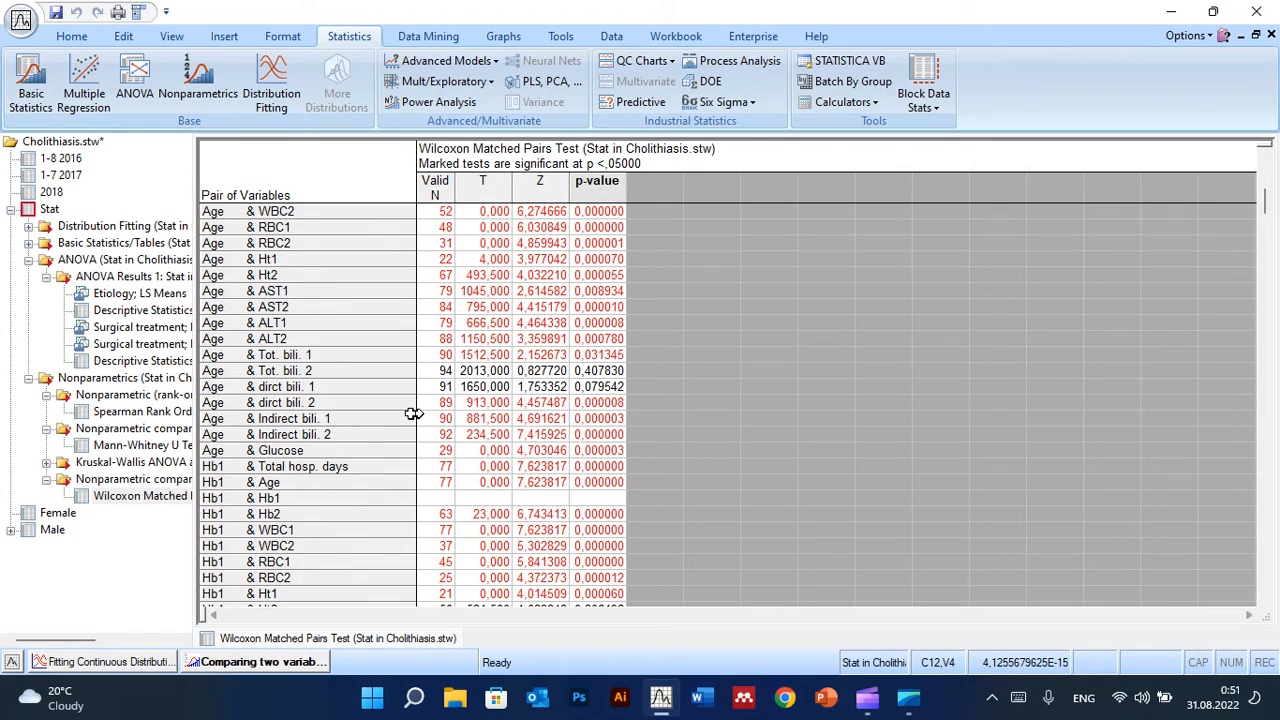
{"action": "scroll", "coordinate": [400, 330], "scroll_direction": "down", "scroll_amount": 1}
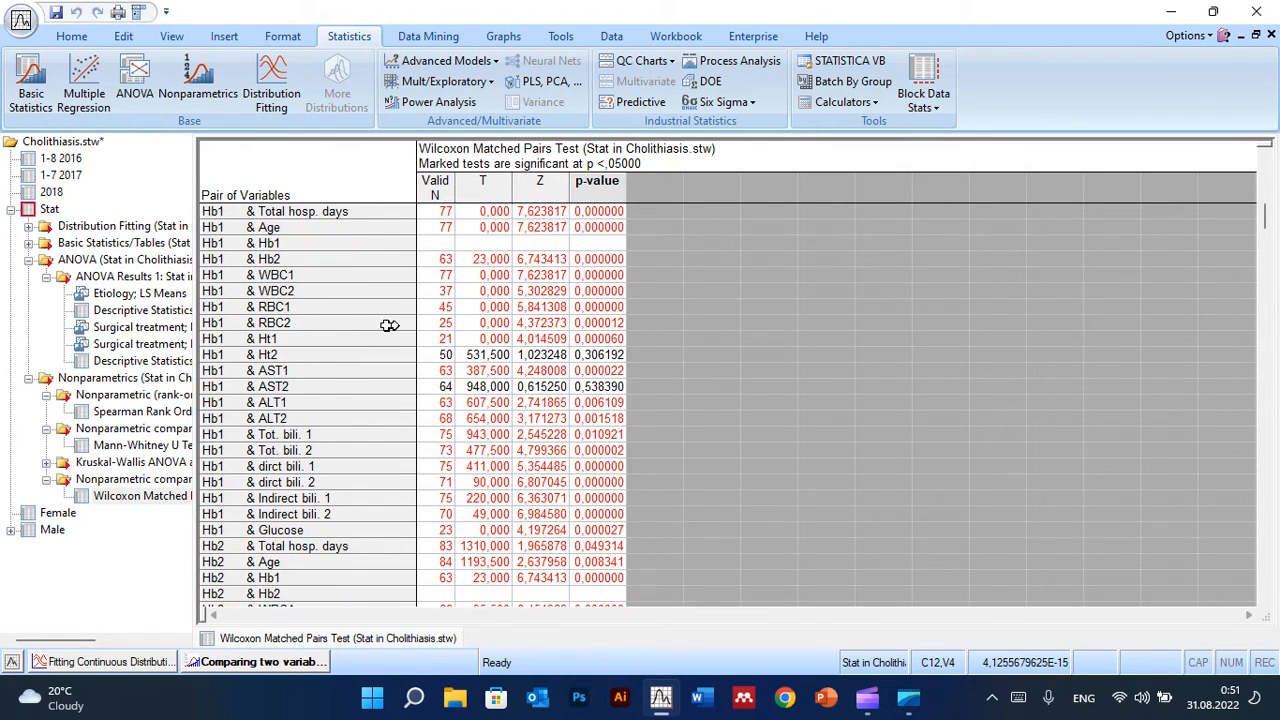
{"action": "scroll", "coordinate": [375, 330], "scroll_direction": "down", "scroll_amount": 2}
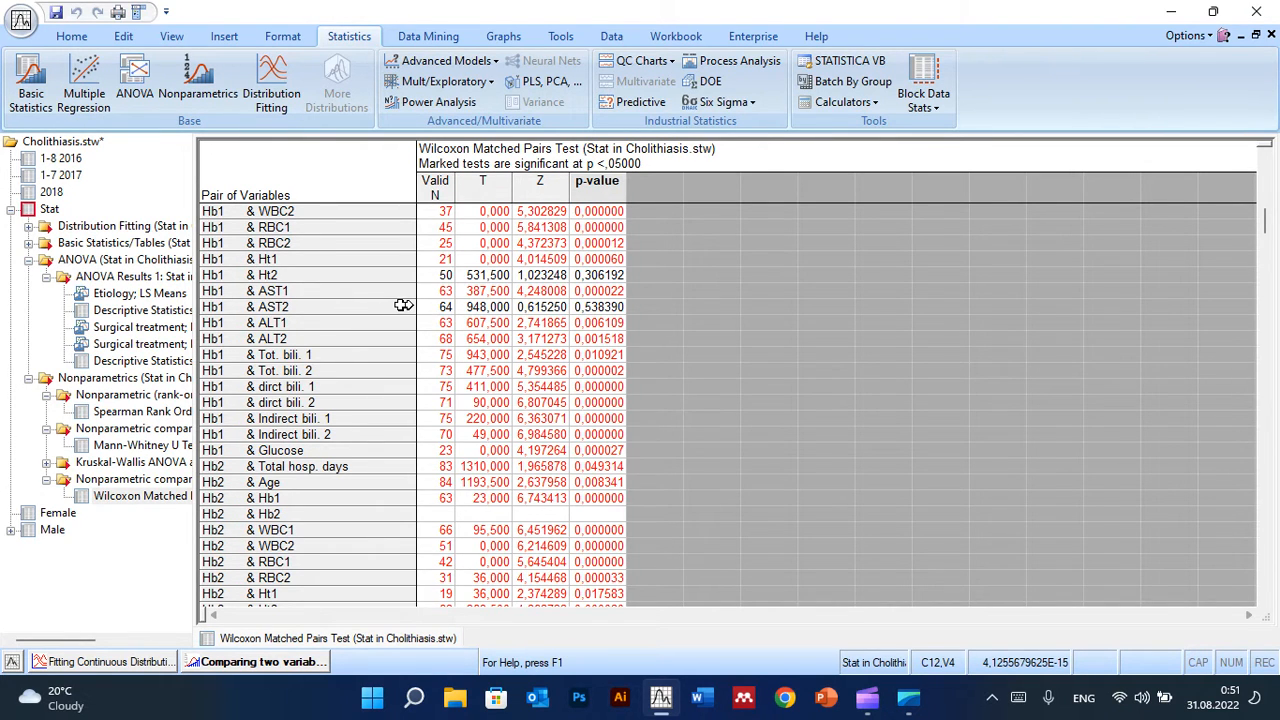
{"action": "scroll", "coordinate": [403, 305], "scroll_direction": "up", "scroll_amount": 3}
{"action": "scroll", "coordinate": [403, 305], "scroll_direction": "up", "scroll_amount": 1}
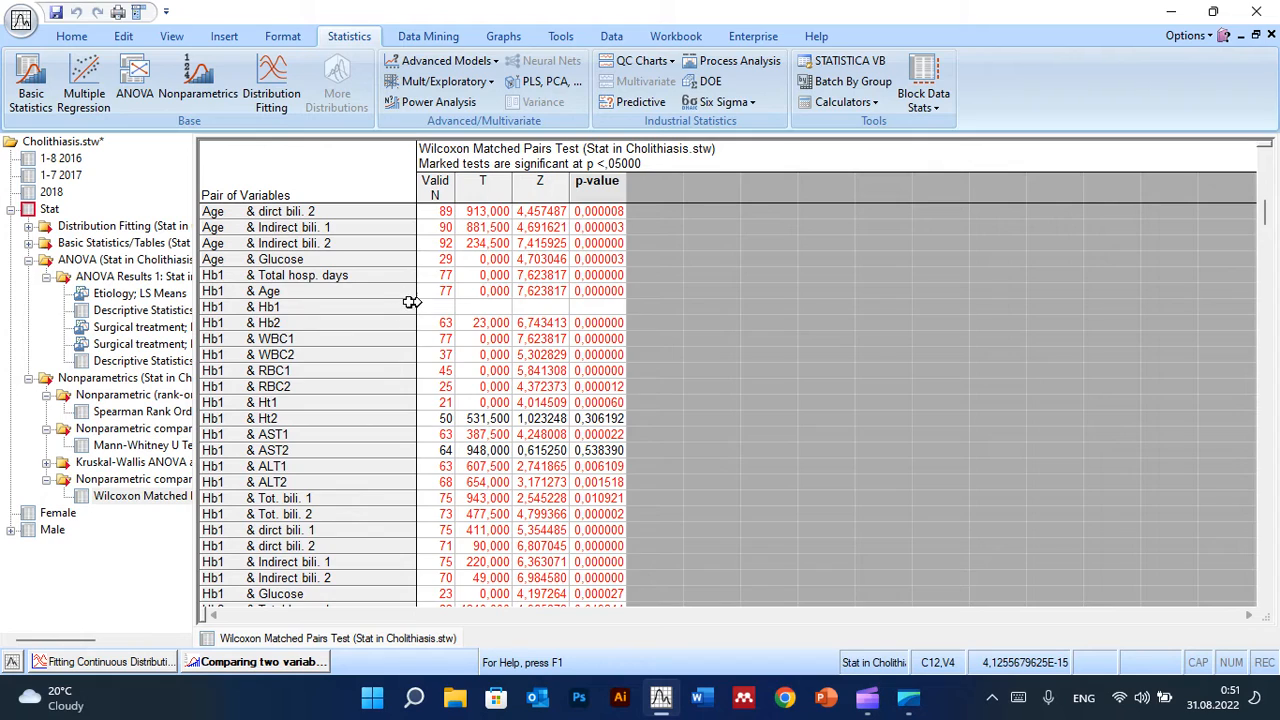
{"action": "scroll", "coordinate": [412, 305], "scroll_direction": "up", "scroll_amount": 3}
{"action": "scroll", "coordinate": [418, 314], "scroll_direction": "up", "scroll_amount": 3}
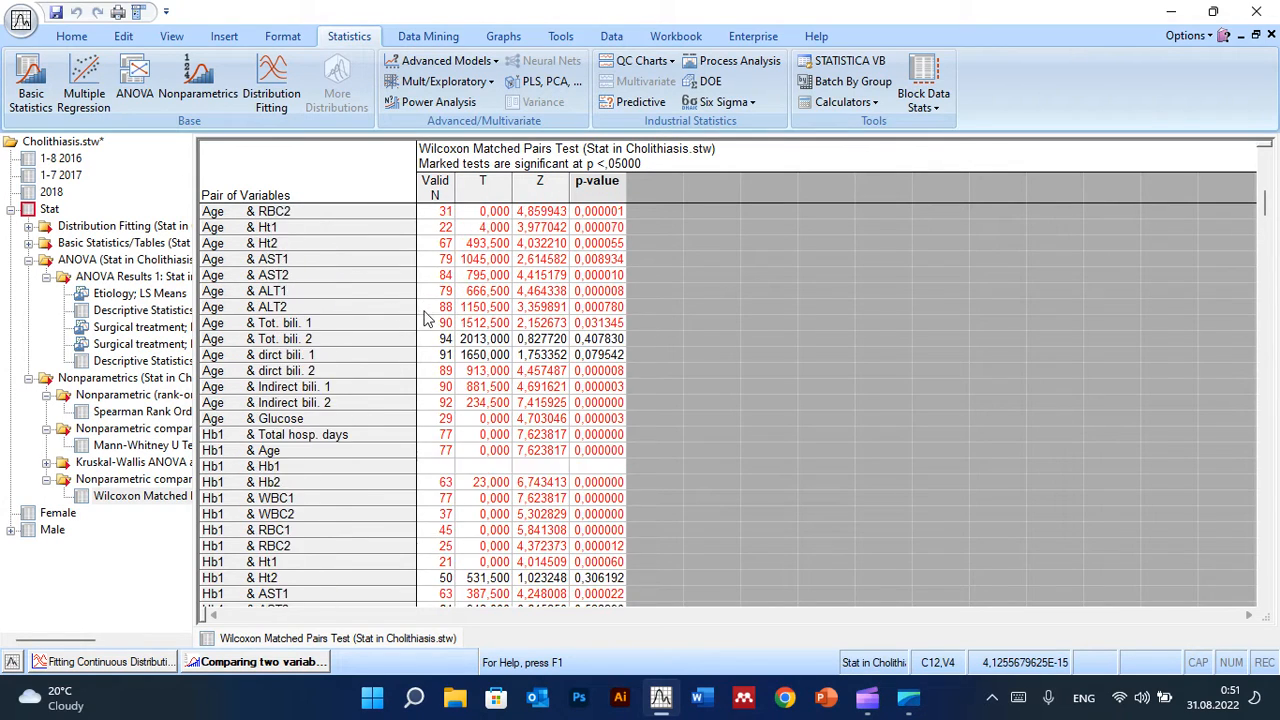
{"action": "scroll", "coordinate": [430, 316], "scroll_direction": "up", "scroll_amount": 3}
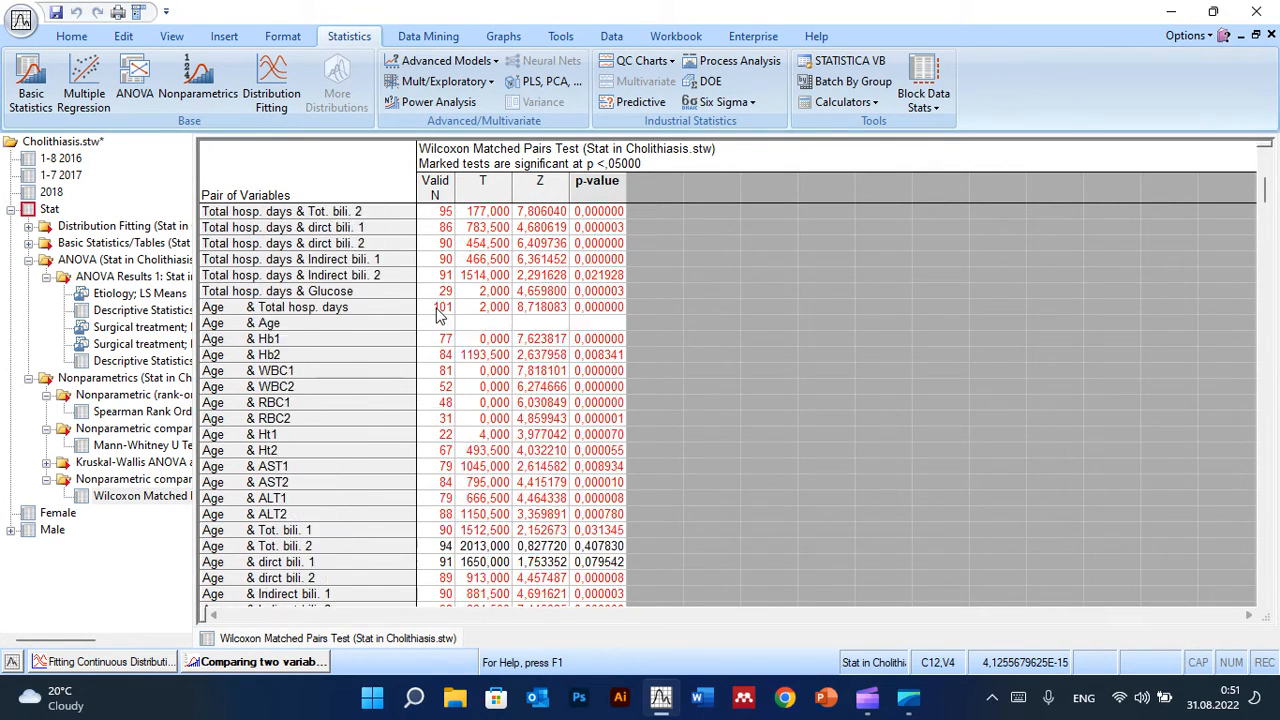
{"action": "scroll", "coordinate": [440, 312], "scroll_direction": "up", "scroll_amount": 5}
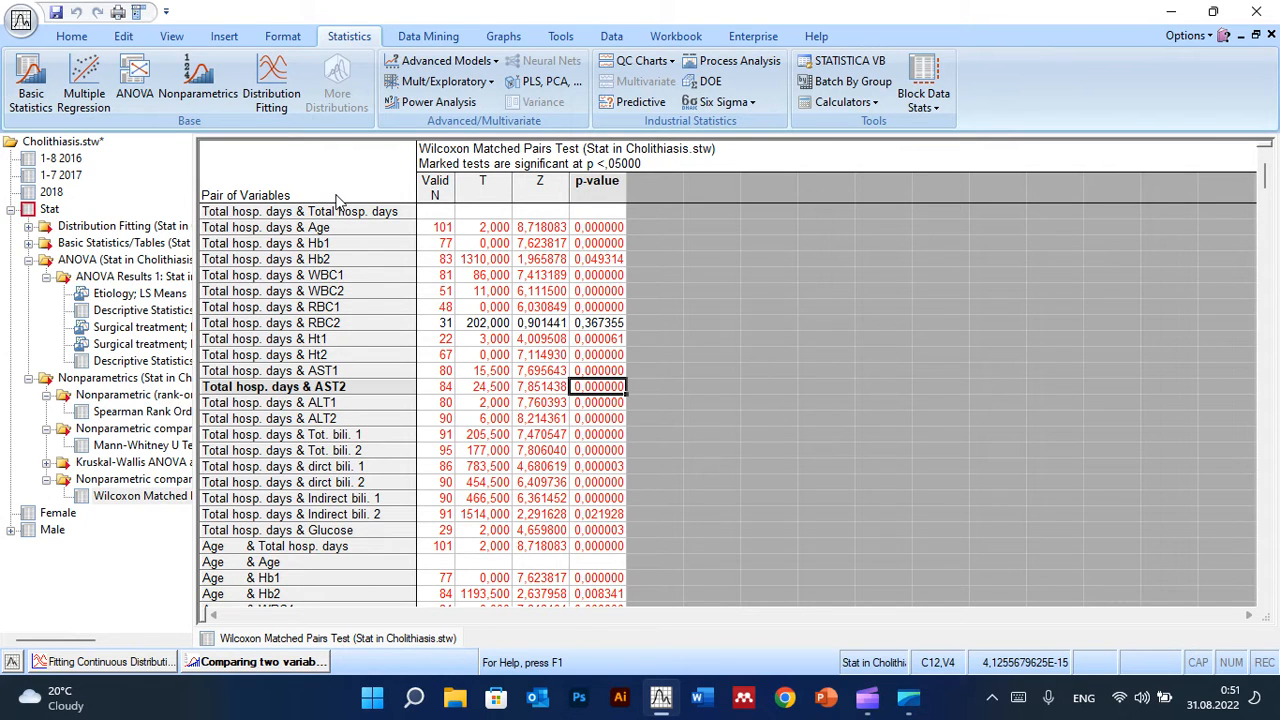
{"action": "left_click", "coordinate": [490, 65]}
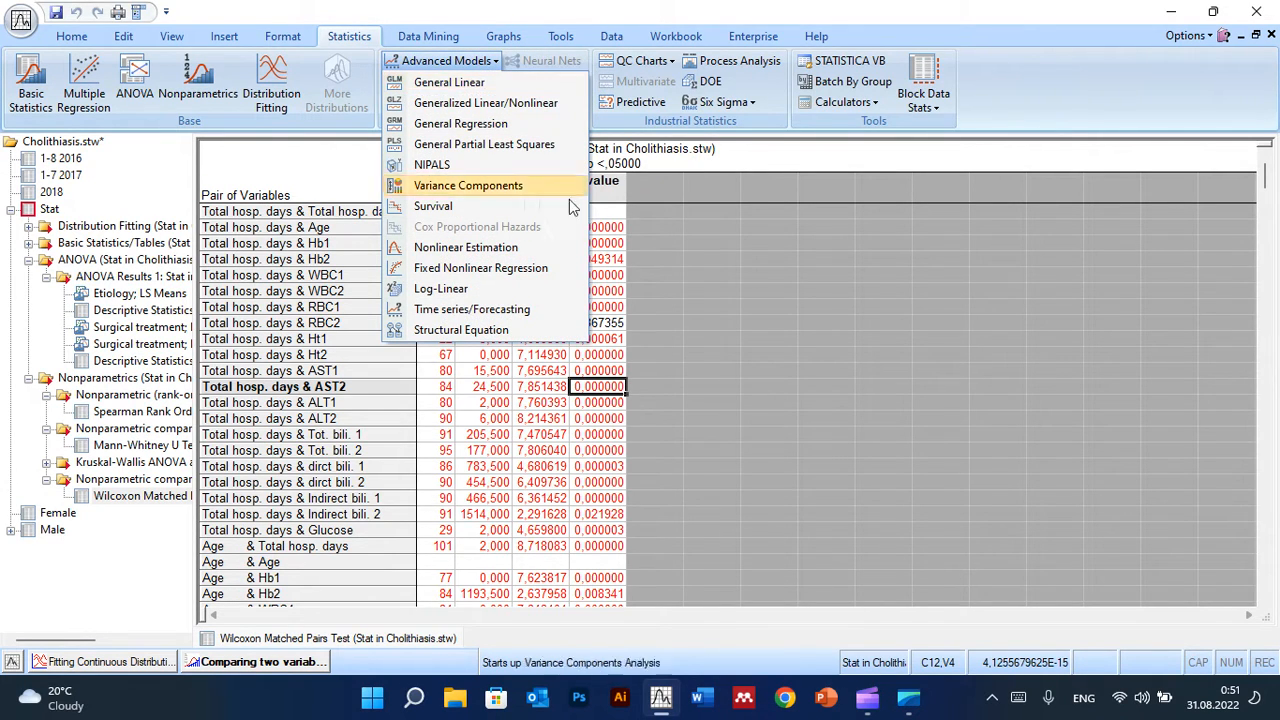
{"action": "left_click", "coordinate": [711, 274]}
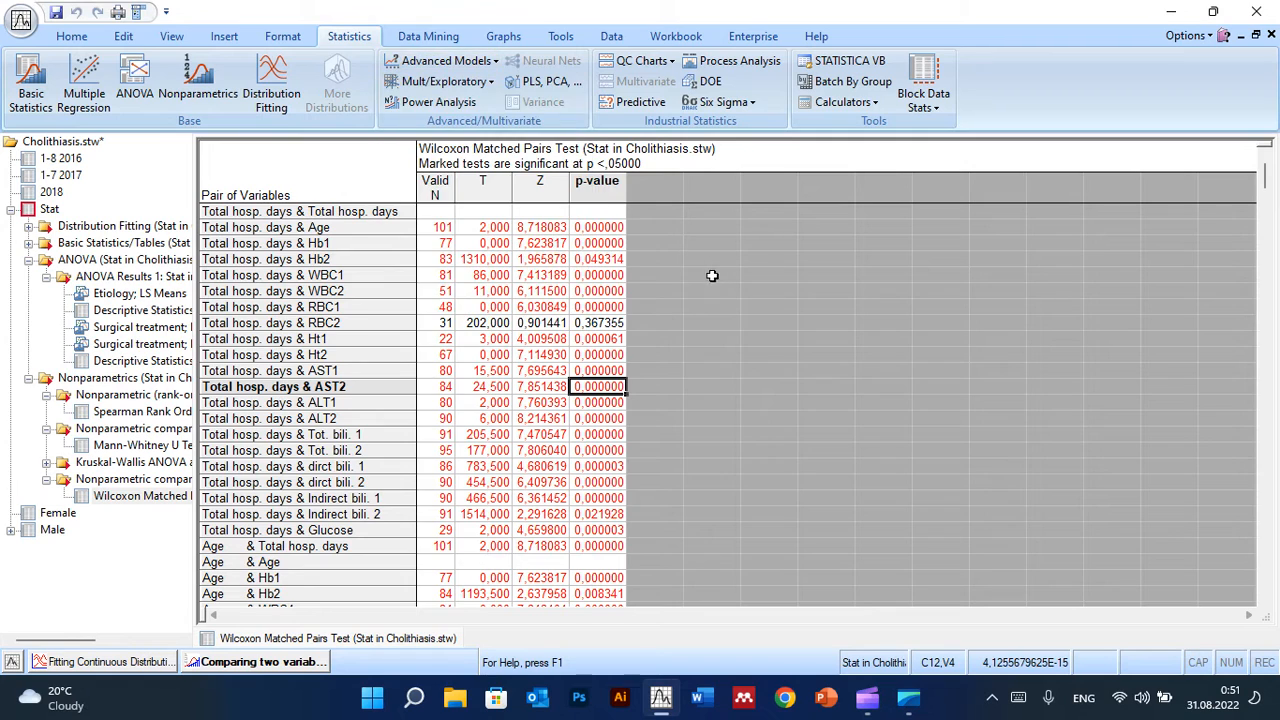
{"action": "left_click", "coordinate": [491, 62]}
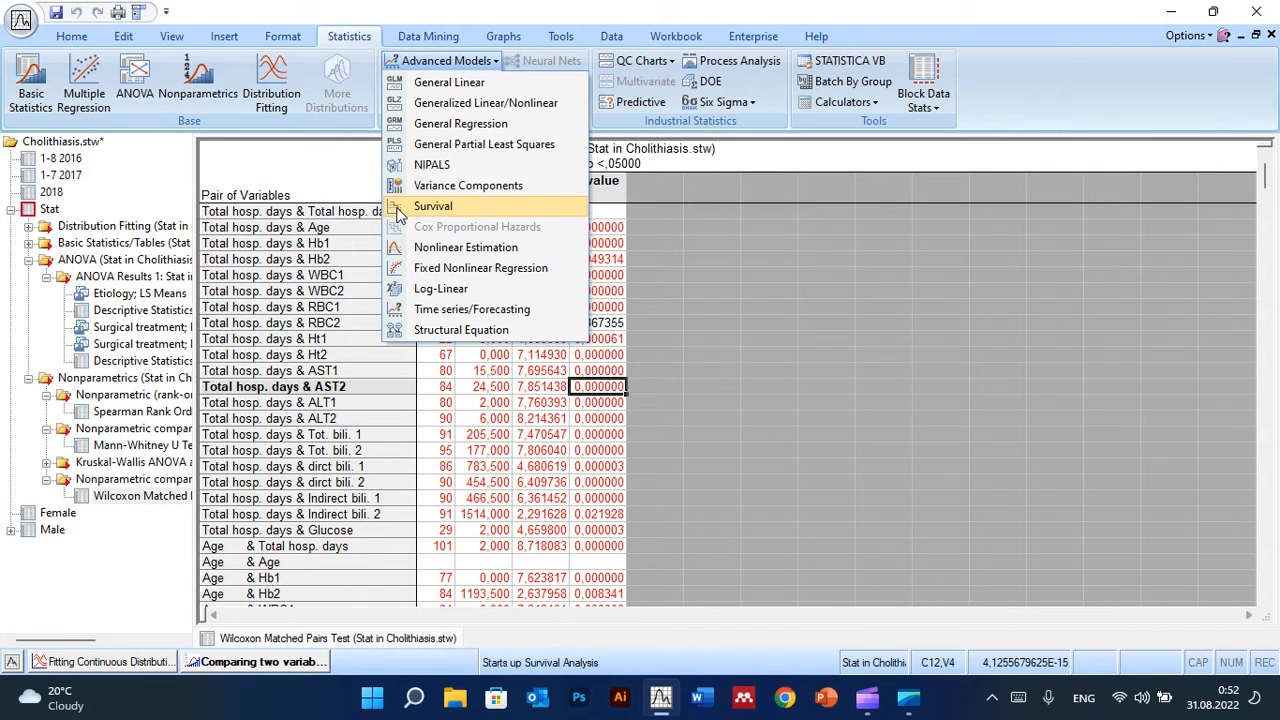
{"action": "left_click", "coordinate": [757, 266]}
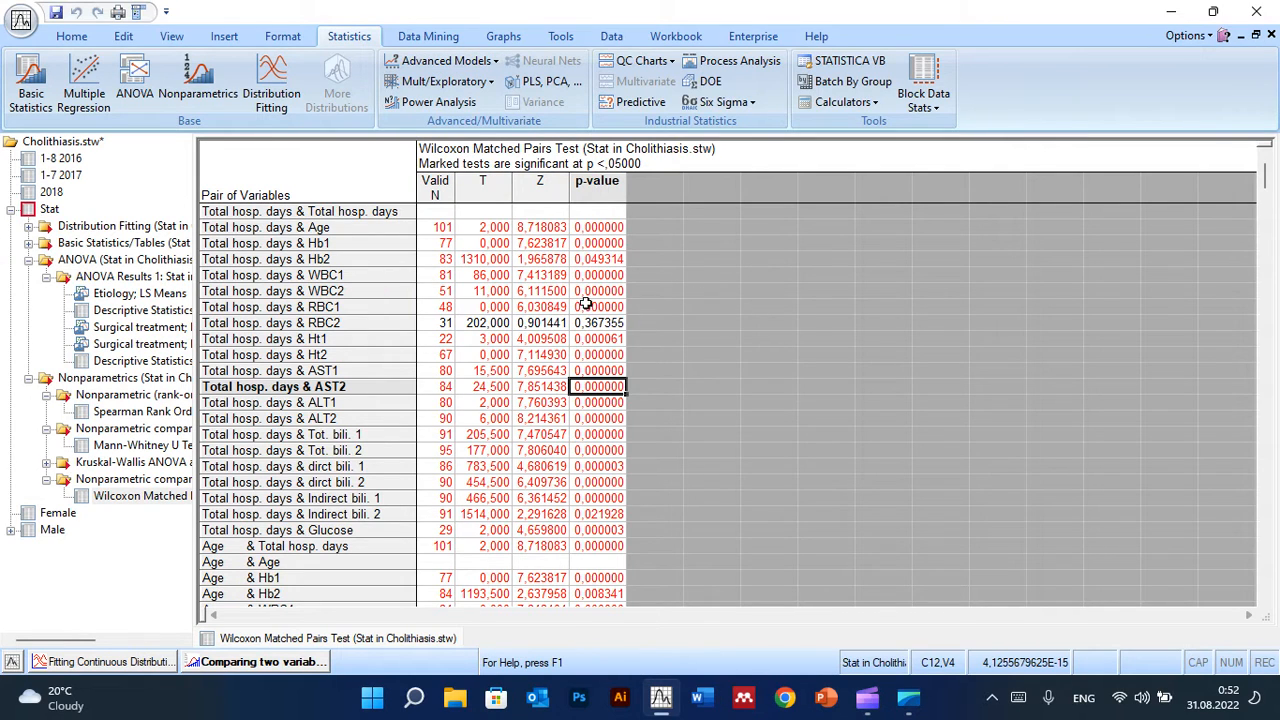